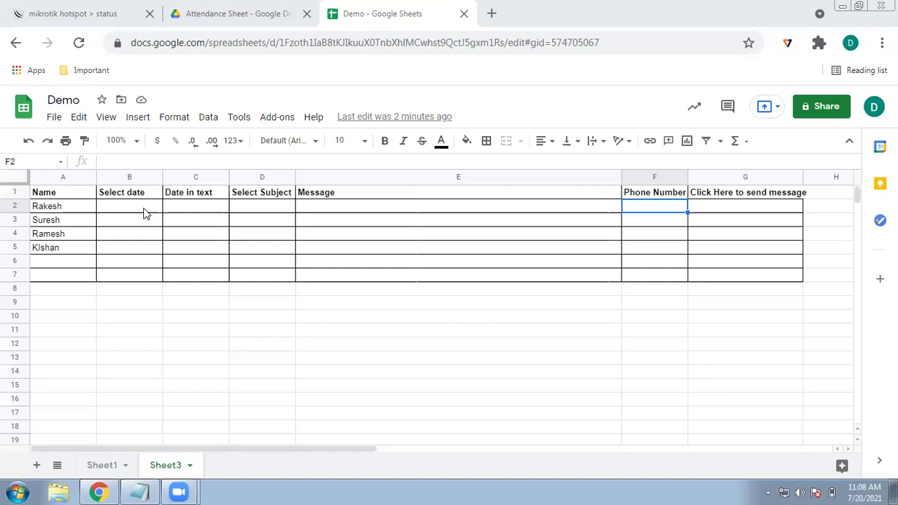
Add a Date / is valid date validation rule to cell B2
click(143, 207)
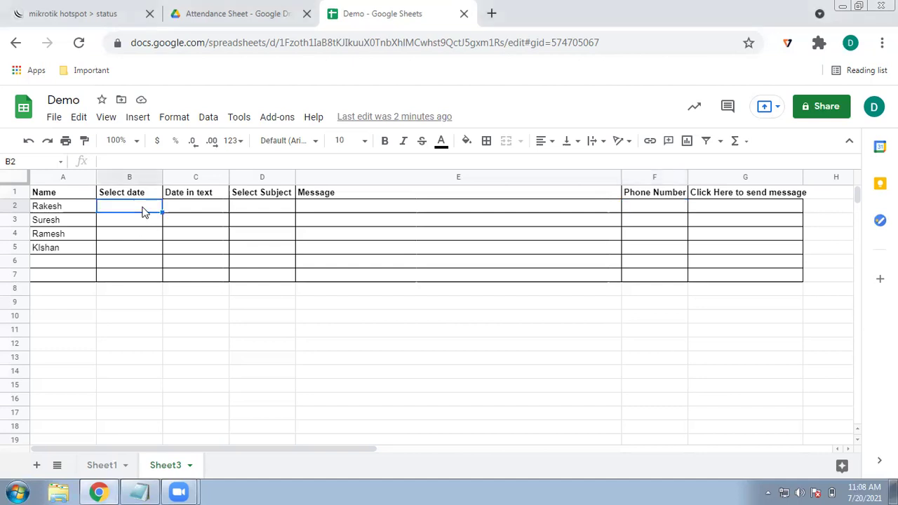
click(209, 117)
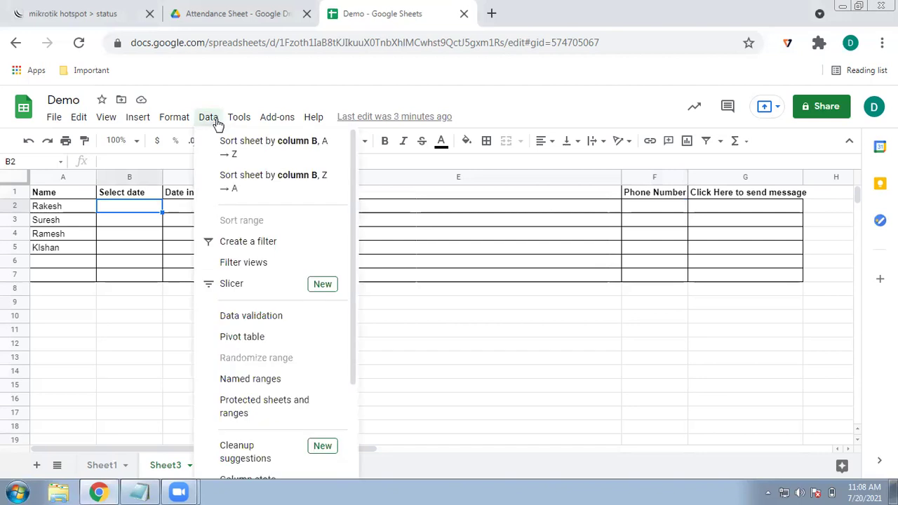
click(239, 298)
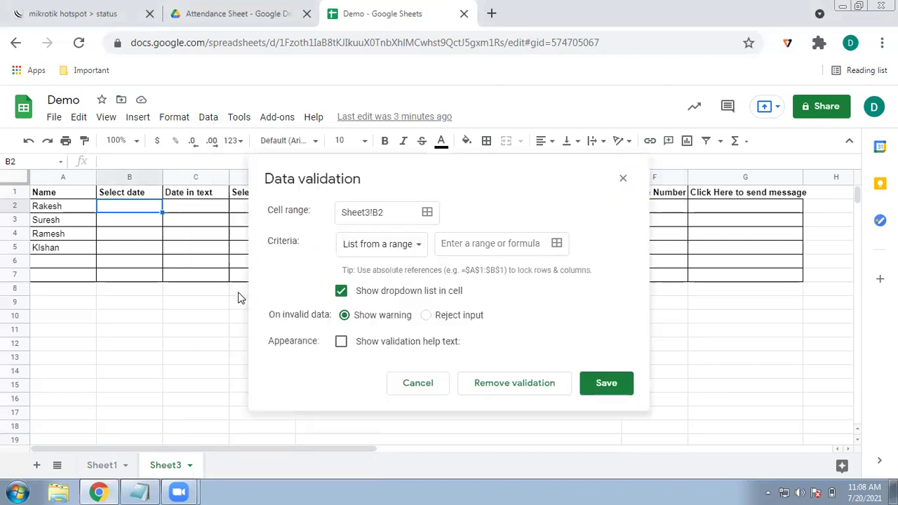
click(411, 250)
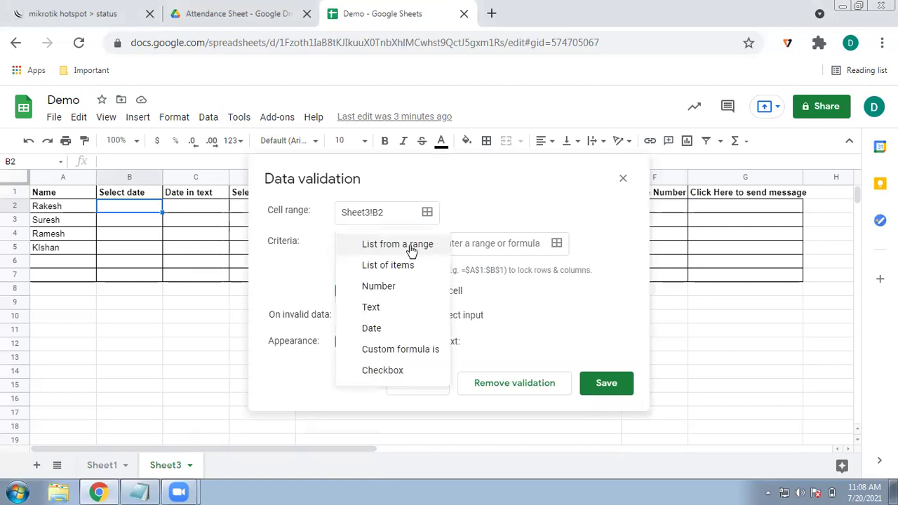
click(377, 328)
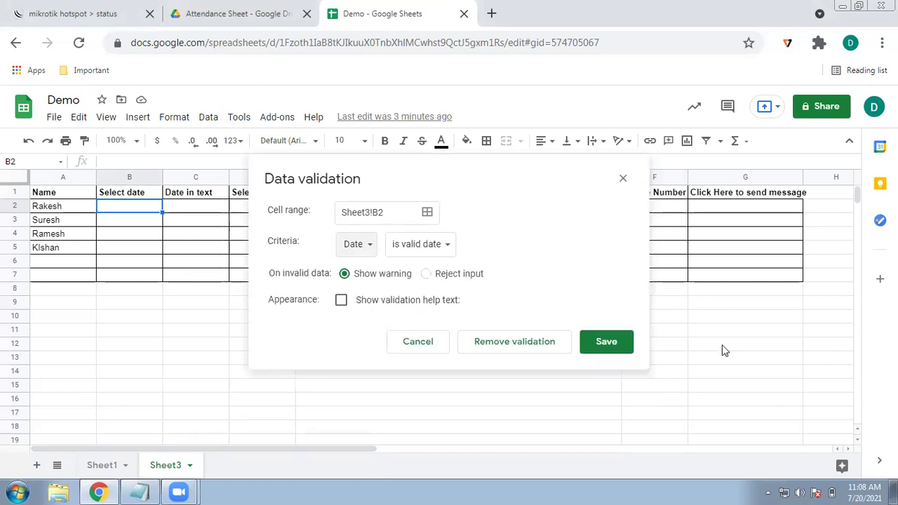
click(603, 350)
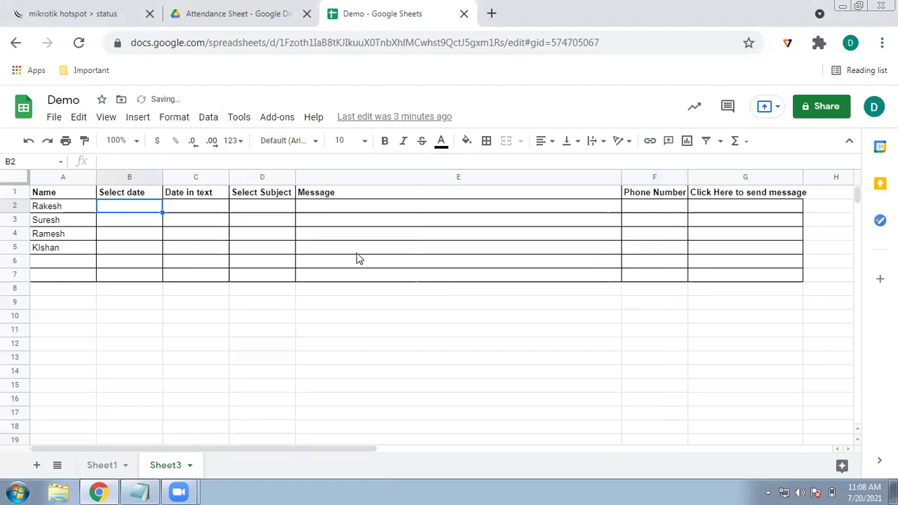
Copy B2's date rule down to B5 and confirm B2 and B3 offer a date picker
double_click(125, 210)
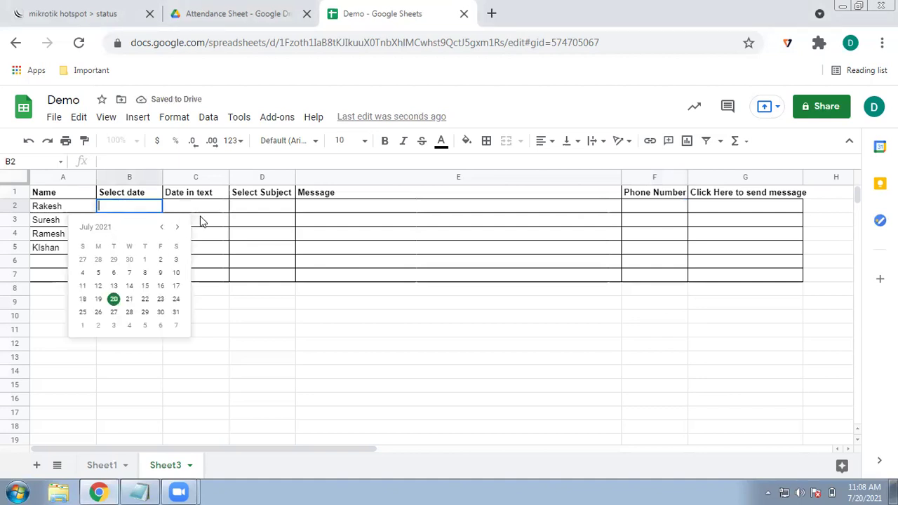
click(199, 217)
click(145, 210)
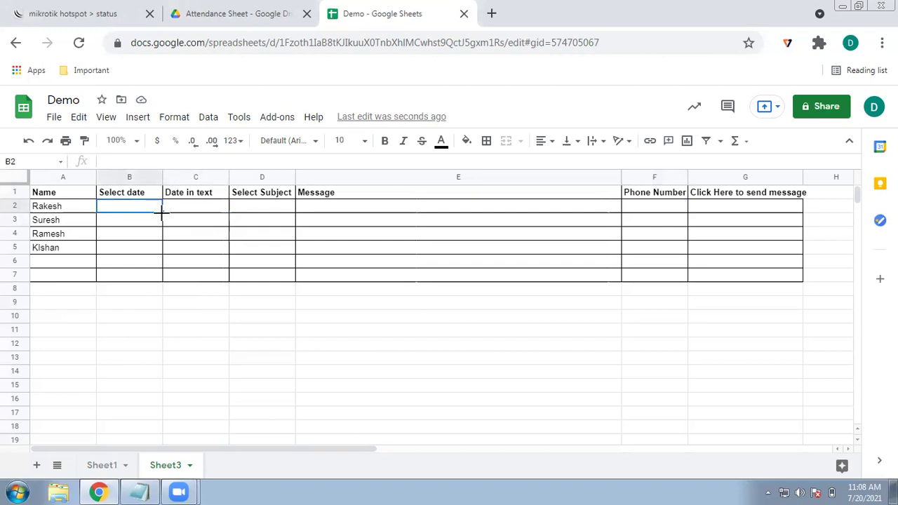
drag(162, 212, 160, 248)
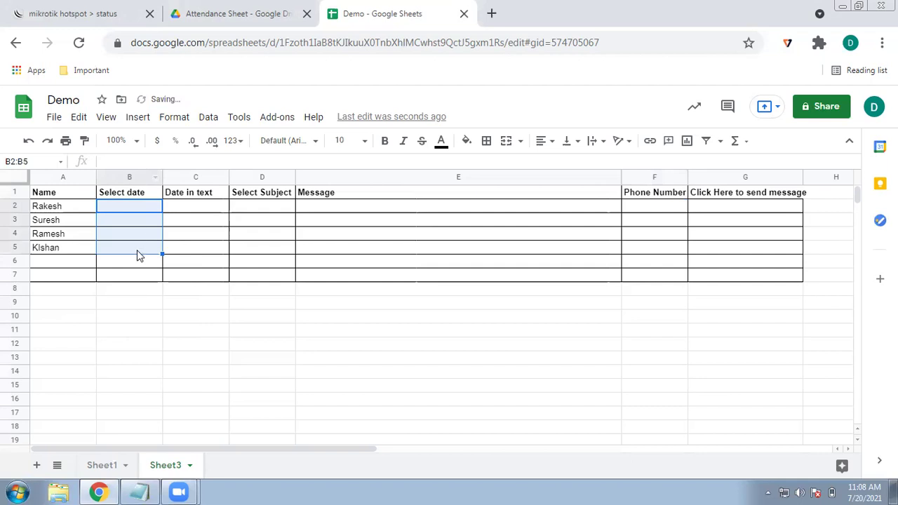
click(138, 275)
click(135, 215)
double_click(137, 218)
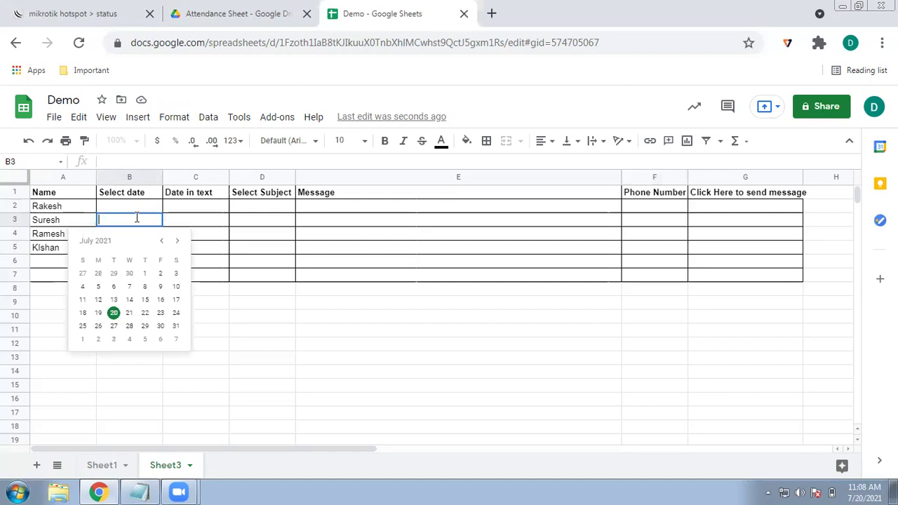
click(178, 211)
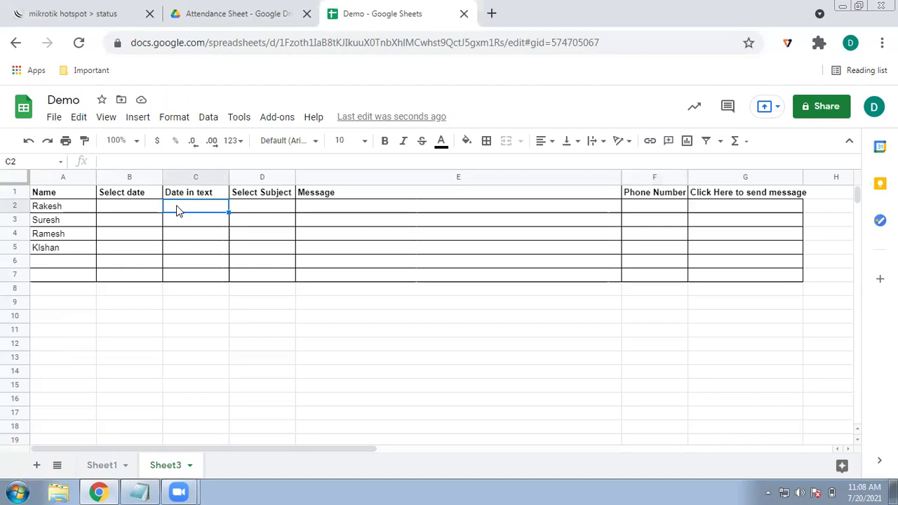
Enter =TO_TEXT(B2) in C2 and fill it down to C5
text(=to)
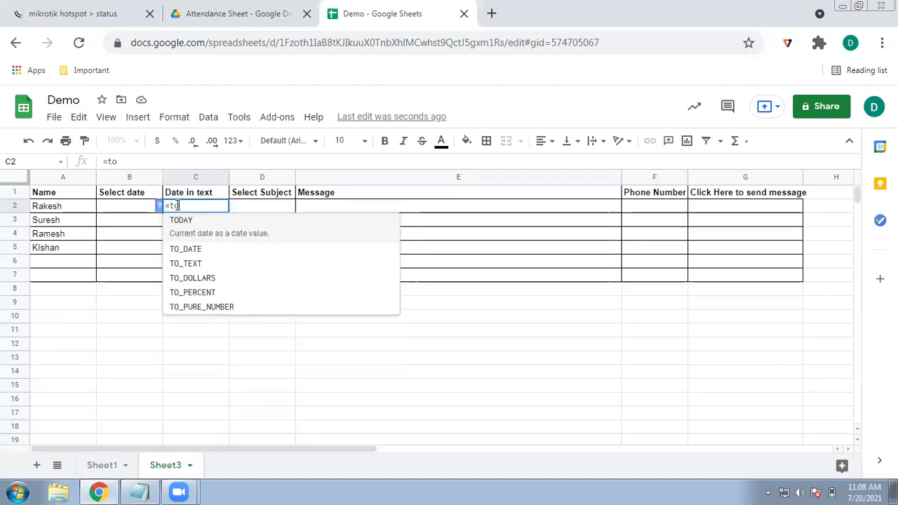
click(183, 271)
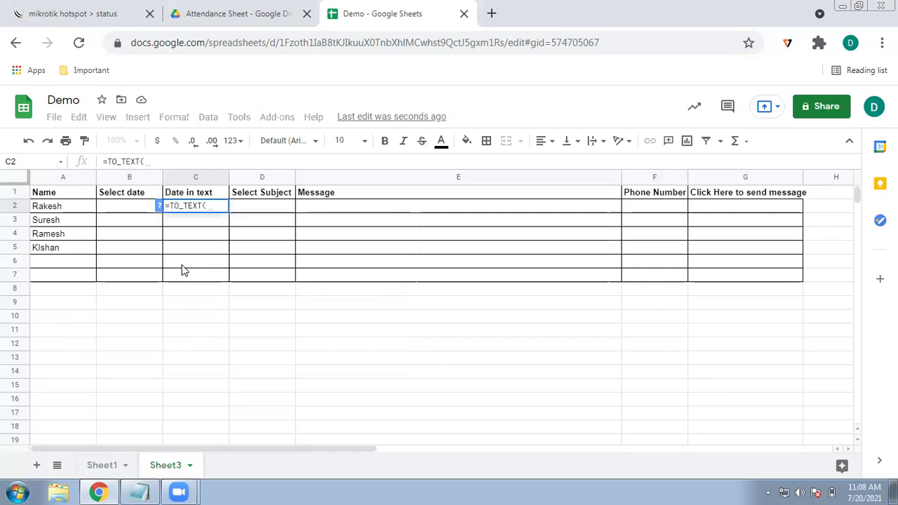
click(133, 212)
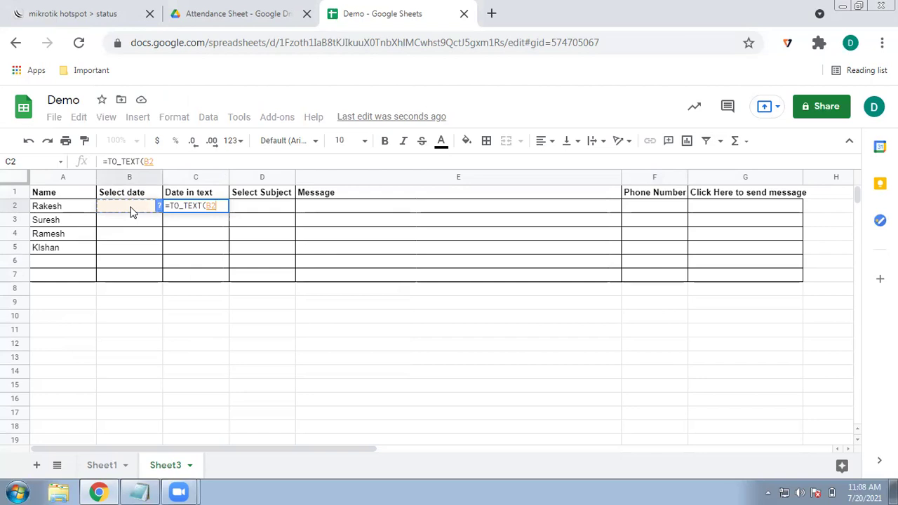
key(Return)
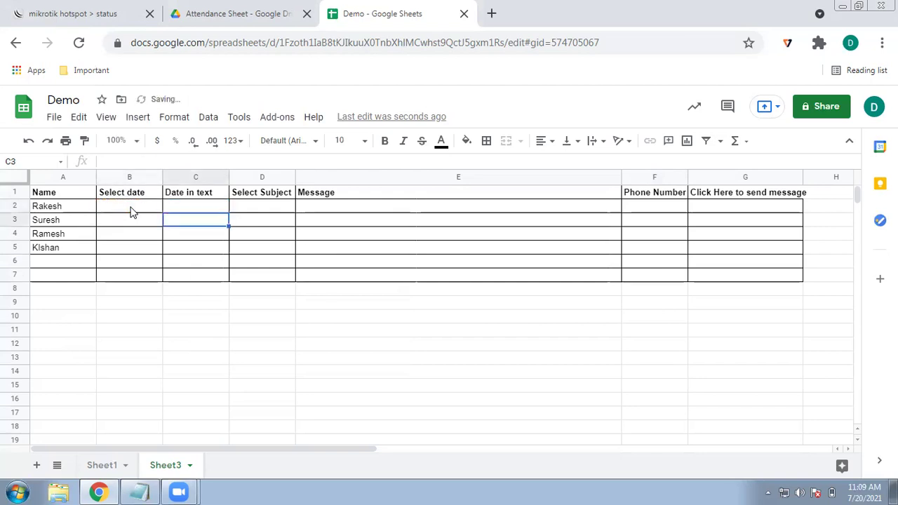
click(211, 212)
drag(229, 211, 225, 252)
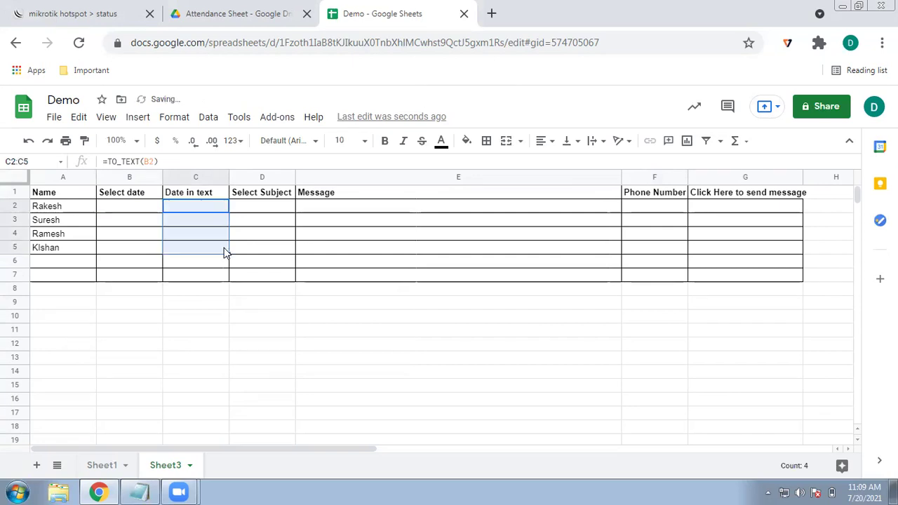
click(159, 248)
Pick 7/20/2021 in B2's date picker and check C2 shows it as text
double_click(143, 207)
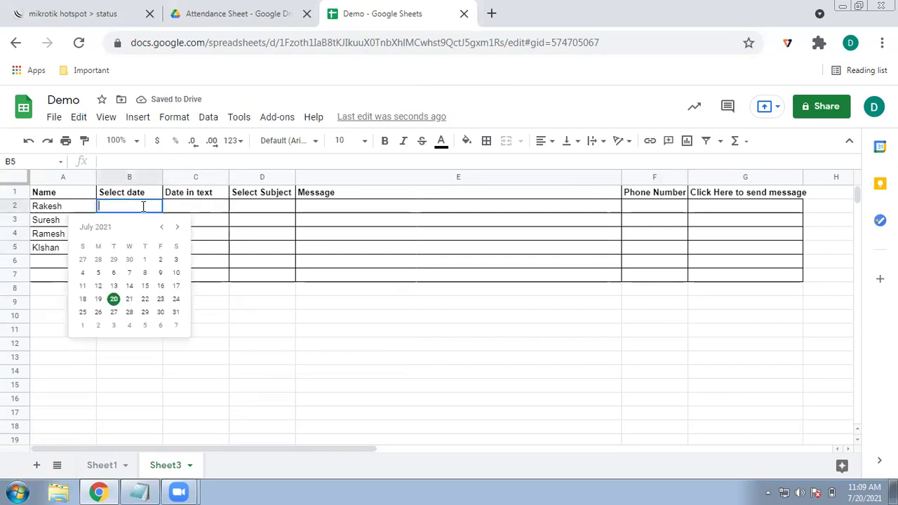
click(113, 299)
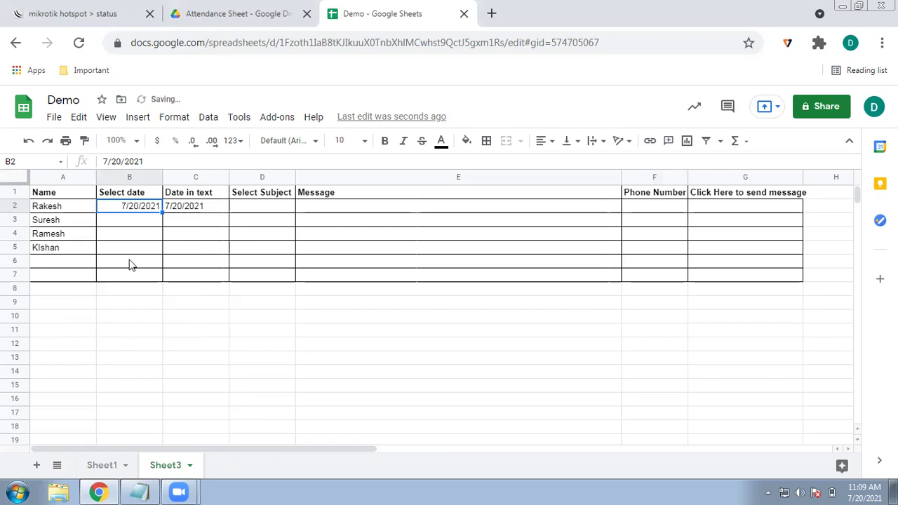
double_click(199, 208)
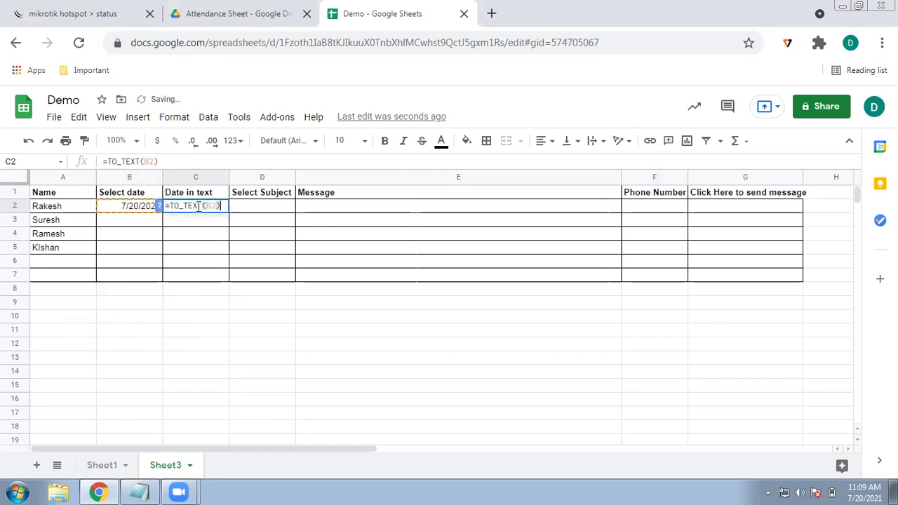
click(135, 251)
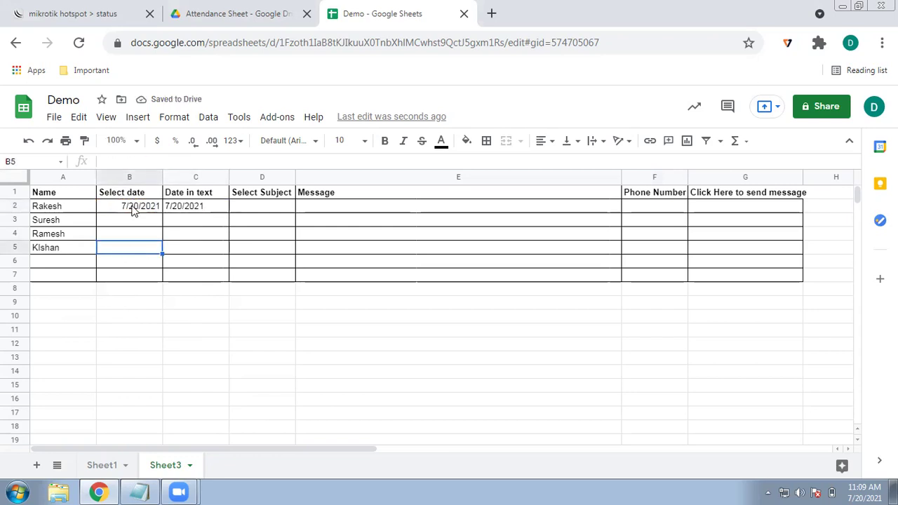
click(213, 205)
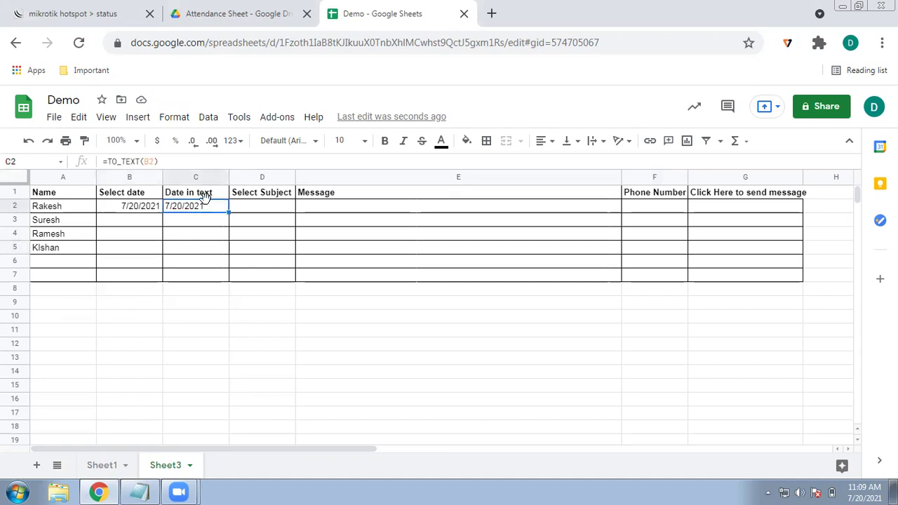
click(139, 208)
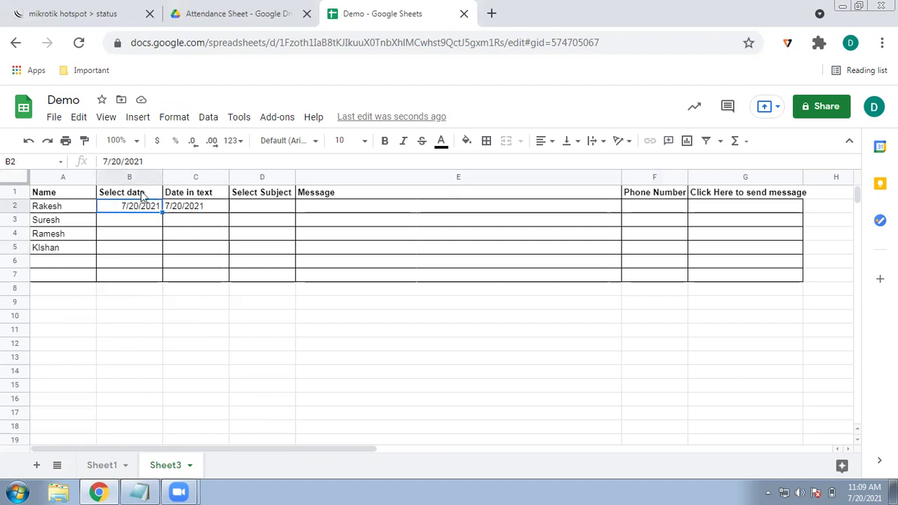
click(175, 120)
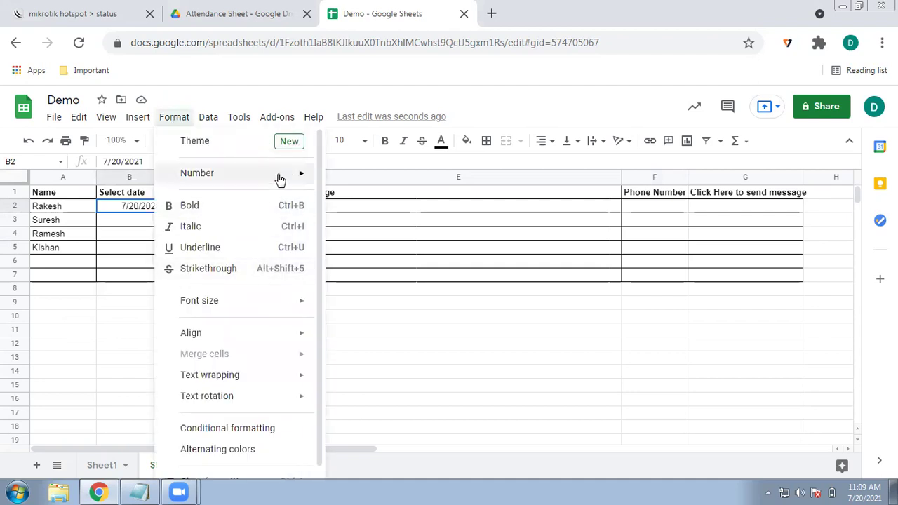
mouse_move(280, 180)
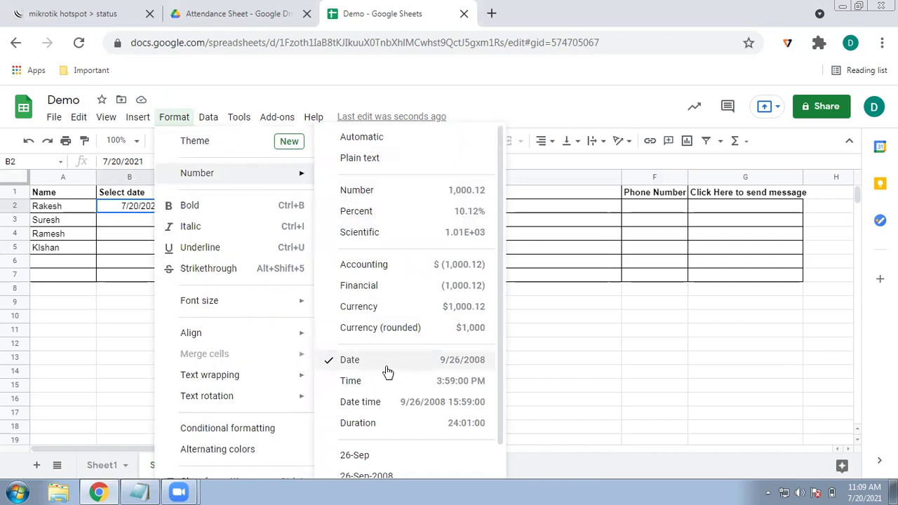
click(584, 391)
click(143, 212)
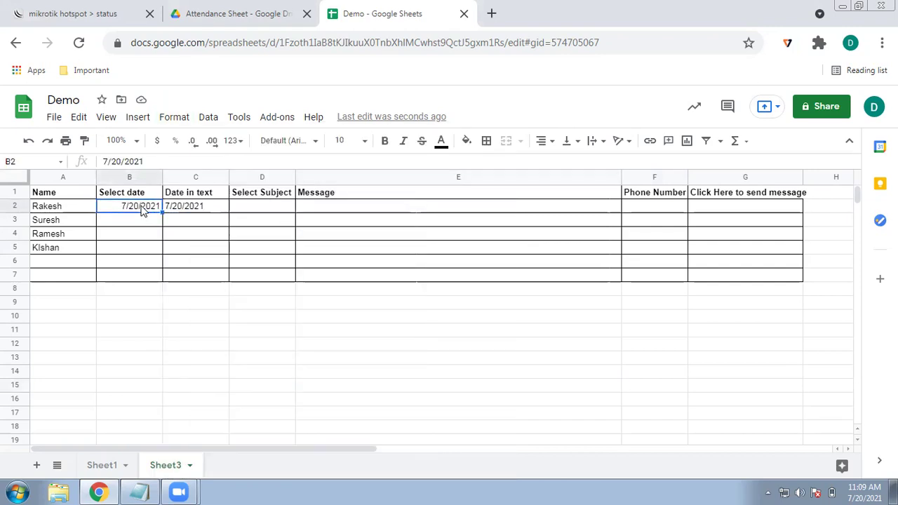
click(188, 212)
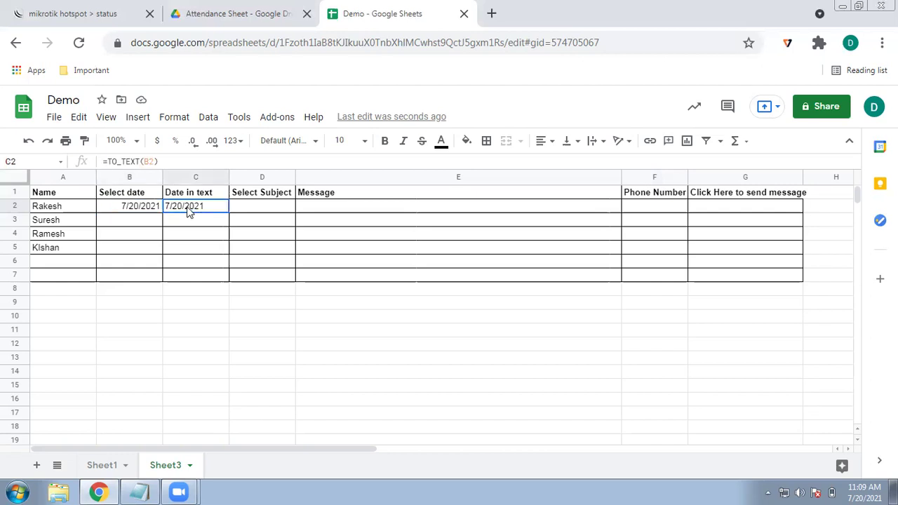
click(262, 214)
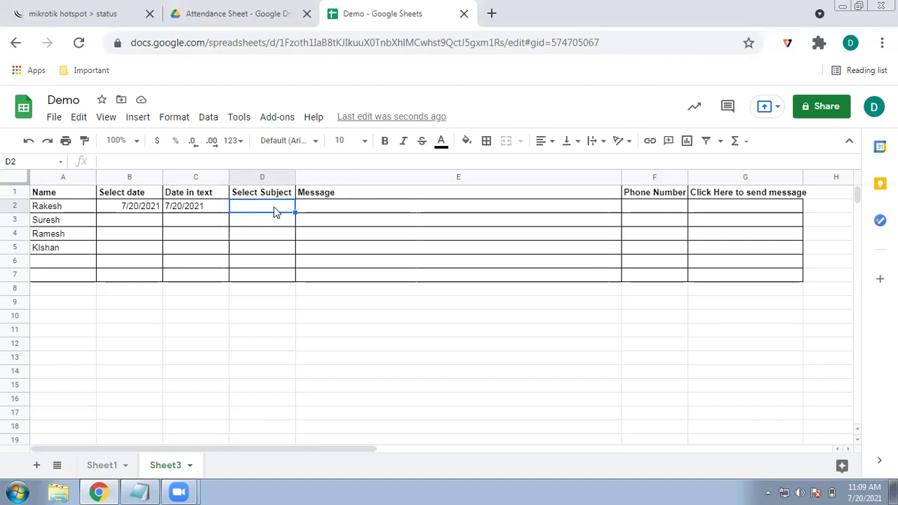
Give D2 a List of items validation rule with Physics,Mathematics
click(209, 119)
click(249, 299)
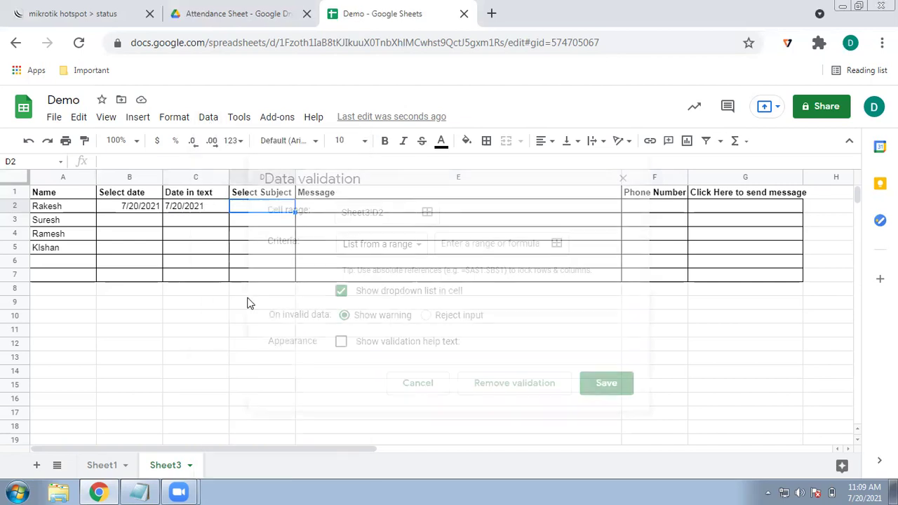
click(414, 247)
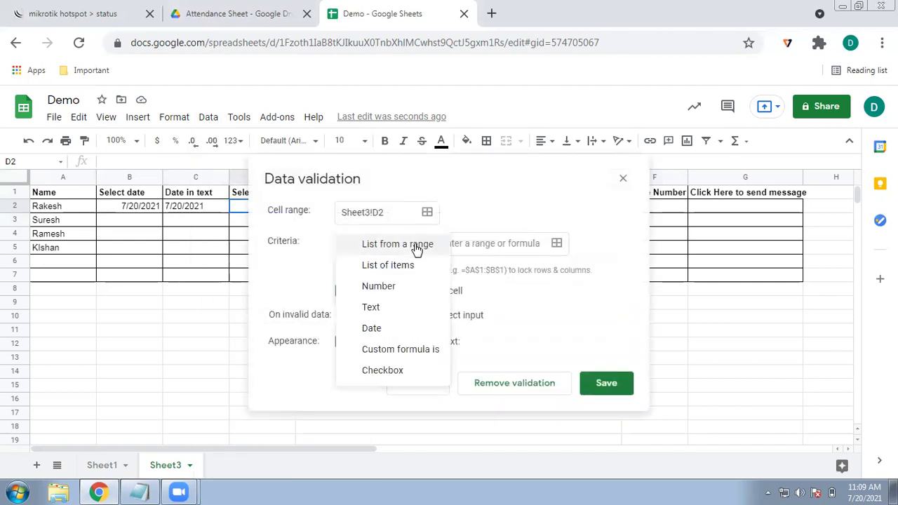
click(413, 265)
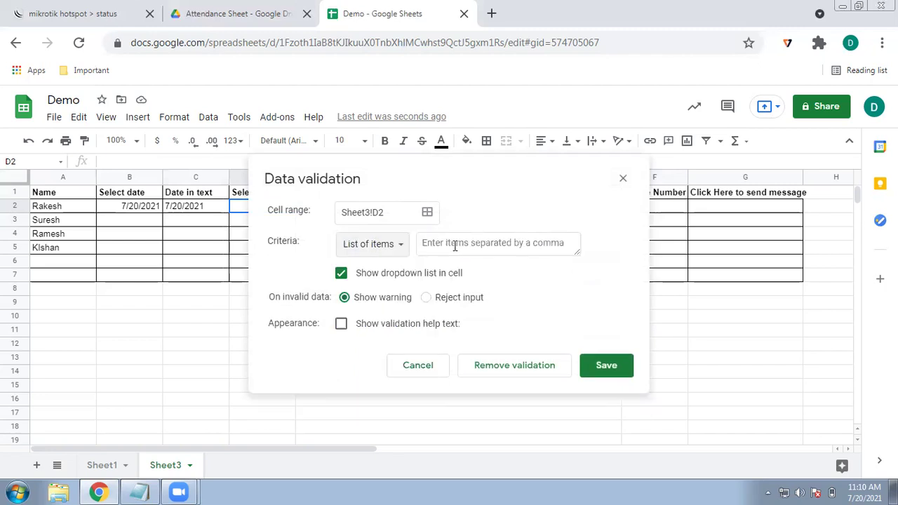
click(455, 245)
text(Phsy)
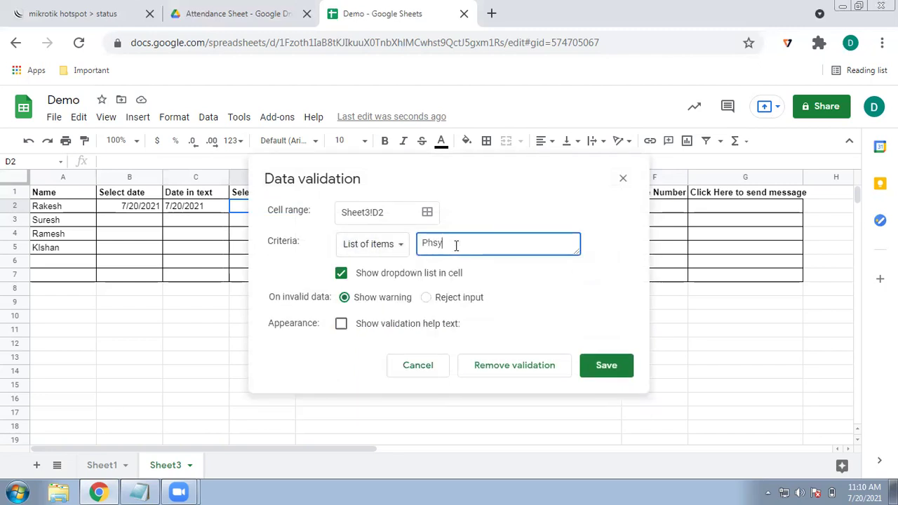
key(BackSpace)
key(BackSpace)
text(ysics,Mathema)
key(BackSpace)
key(BackSpace)
key(BackSpace)
key(BackSpace)
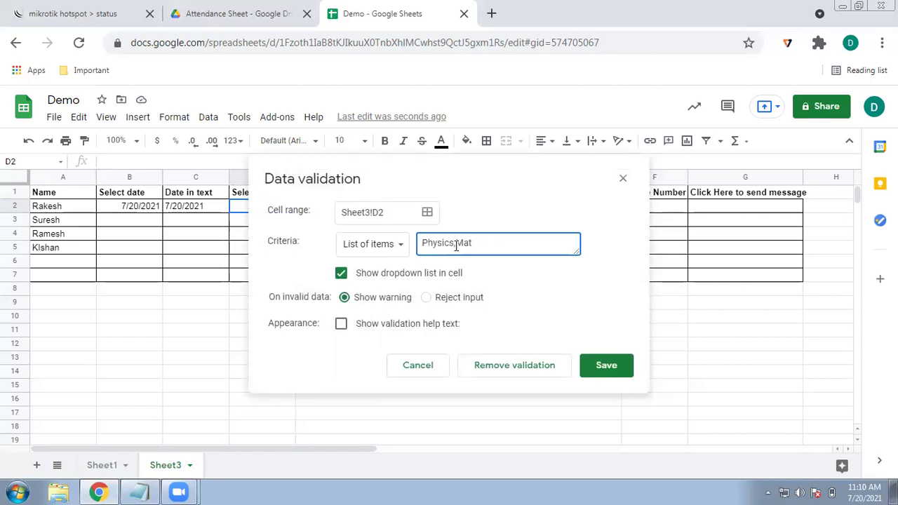
text(hematics)
click(607, 365)
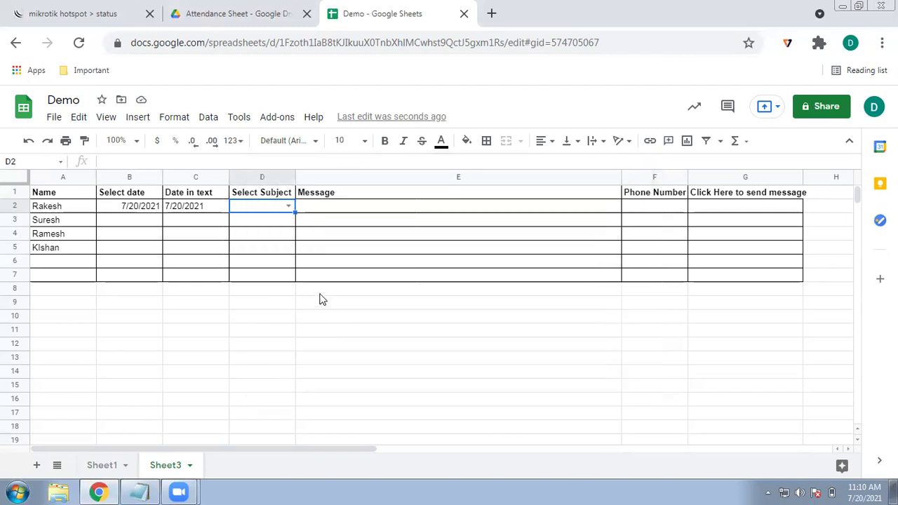
Check D2's subject options and extend its dropdown down to D5
click(288, 207)
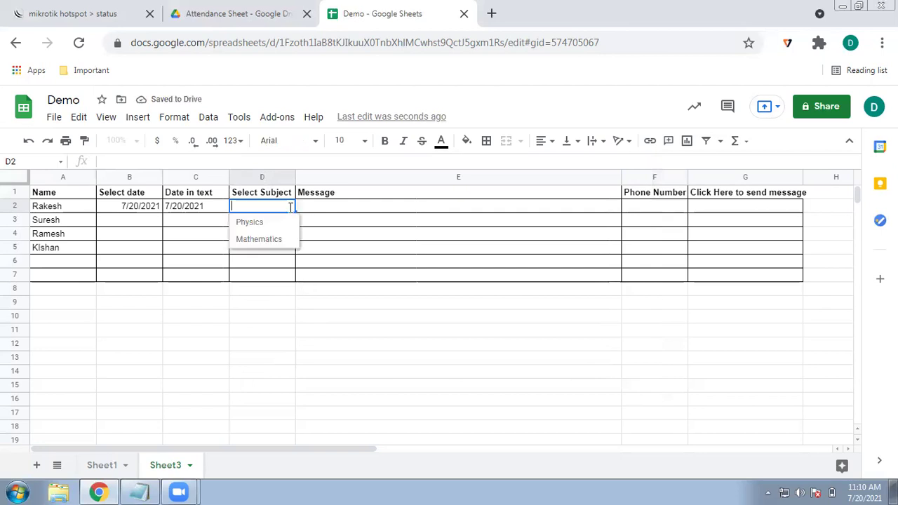
click(318, 237)
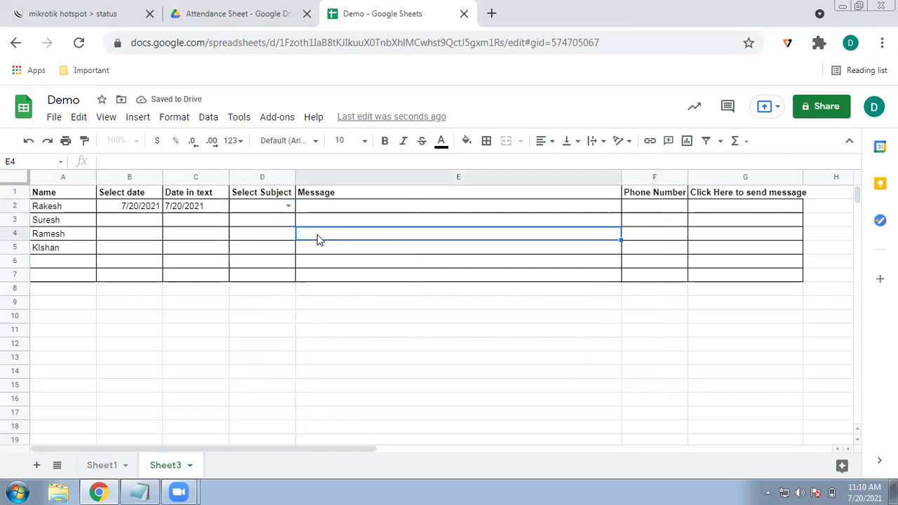
click(264, 205)
drag(295, 212, 295, 249)
drag(295, 249, 295, 249)
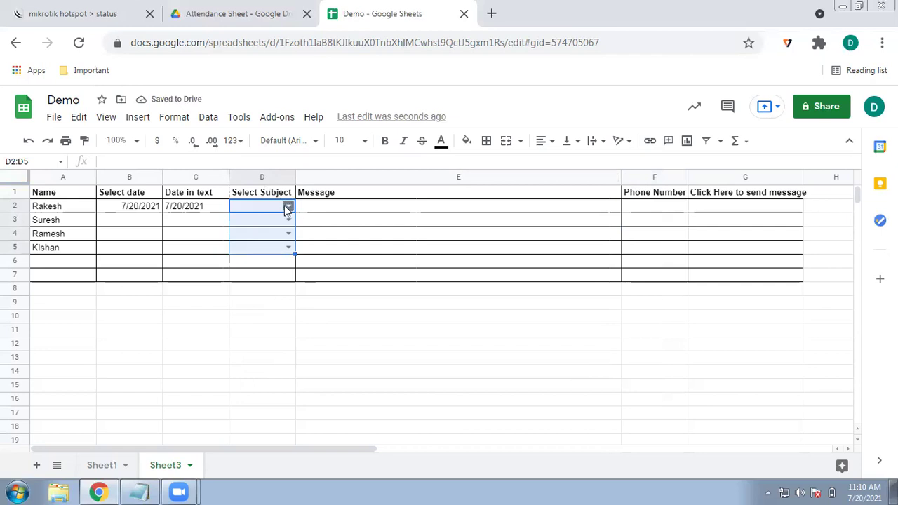
click(323, 211)
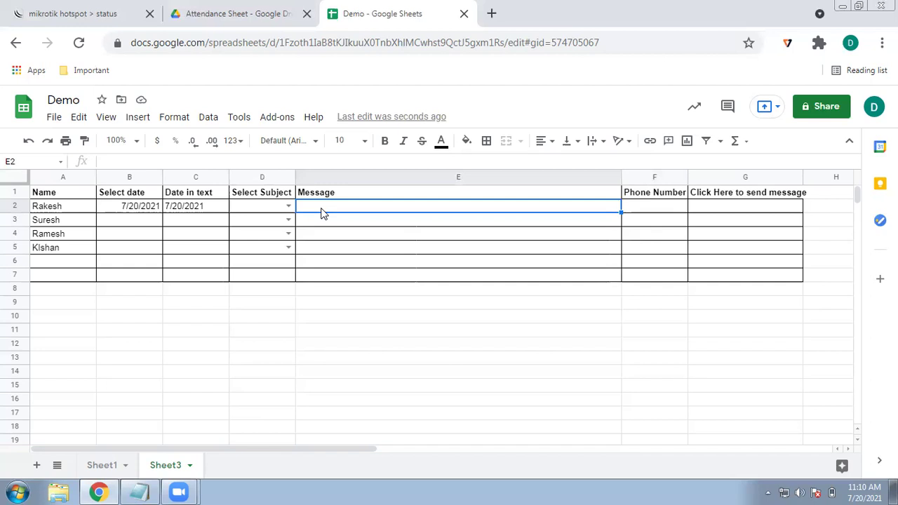
Erase test text from E2 and bring up the Notepad draft of HYPERLINK and IF formulas
text(Thej)
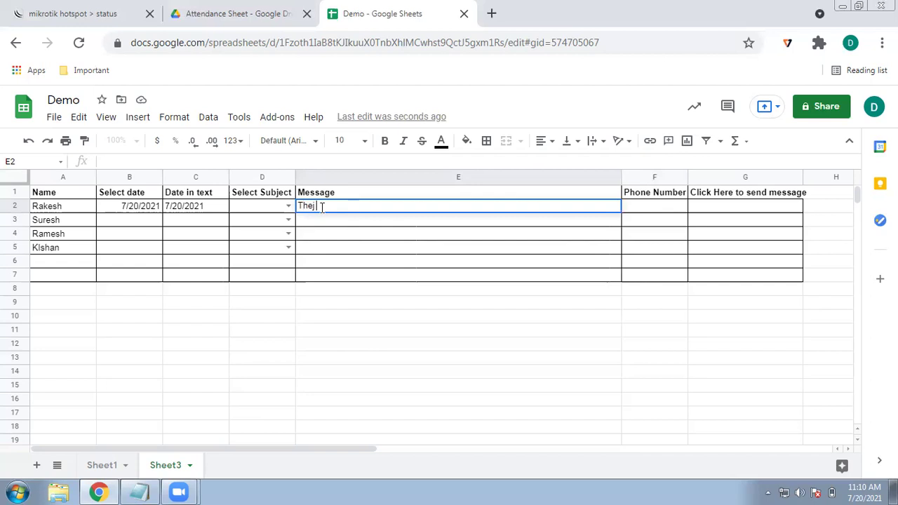
text(dsahdh)
key(BackSpace)
key(BackSpace)
key(BackSpace)
key(BackSpace)
key(BackSpace)
key(BackSpace)
key(BackSpace)
key(BackSpace)
key(BackSpace)
key(BackSpace)
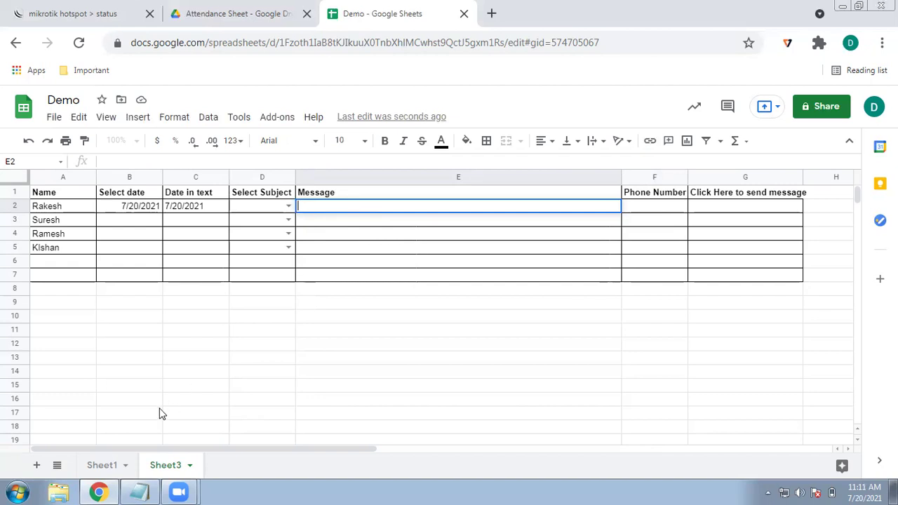
click(141, 491)
Delete E3 from the Notepad IF message formula, copy the line, and return to the Demo sheet
click(247, 216)
double_click(247, 215)
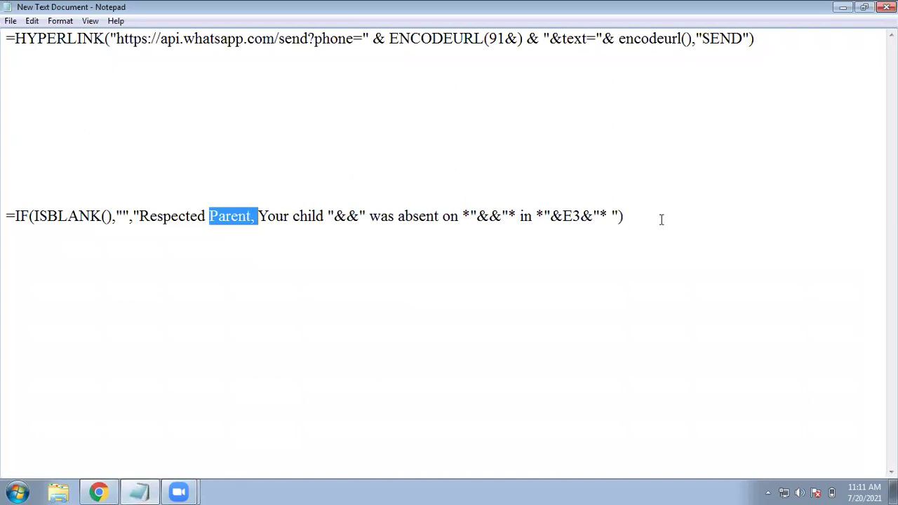
drag(645, 217, 582, 216)
key(shift+Home)
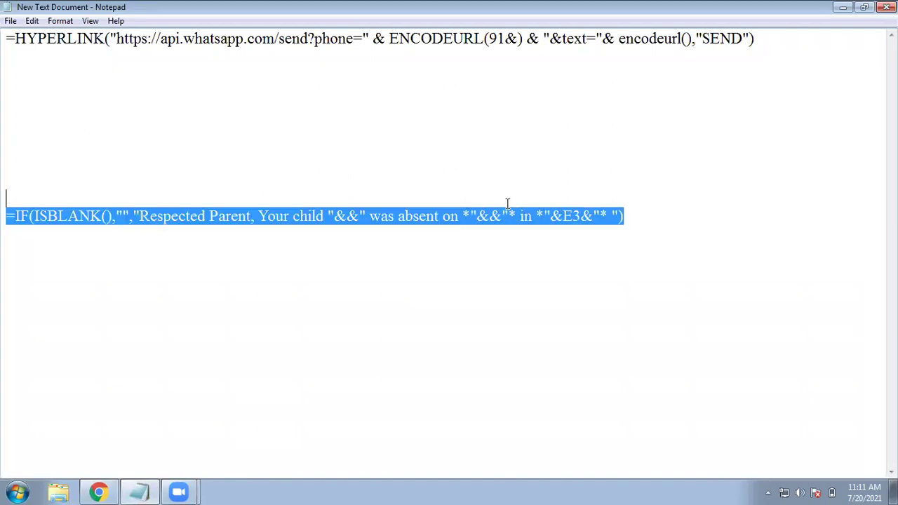
click(580, 217)
key(BackSpace)
key(Delete)
key(BackSpace)
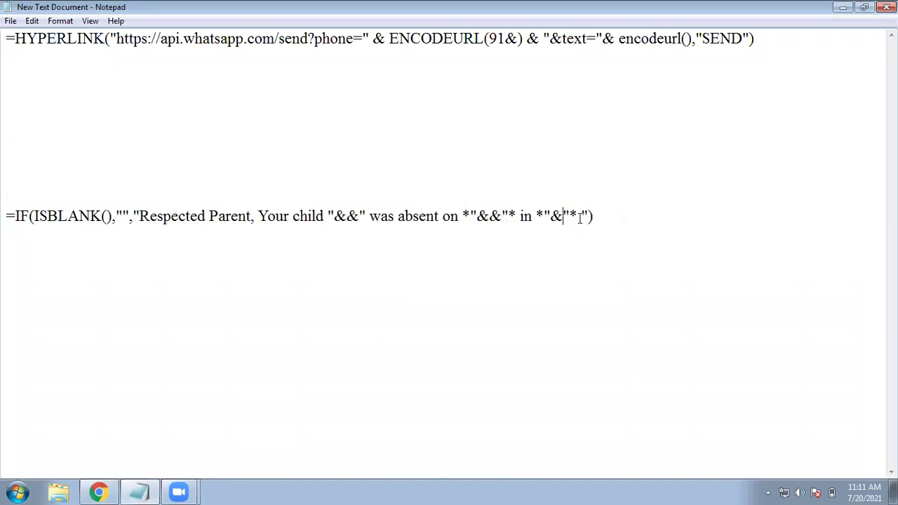
text(&)
drag(618, 223, 6, 214)
key(ctrl+c)
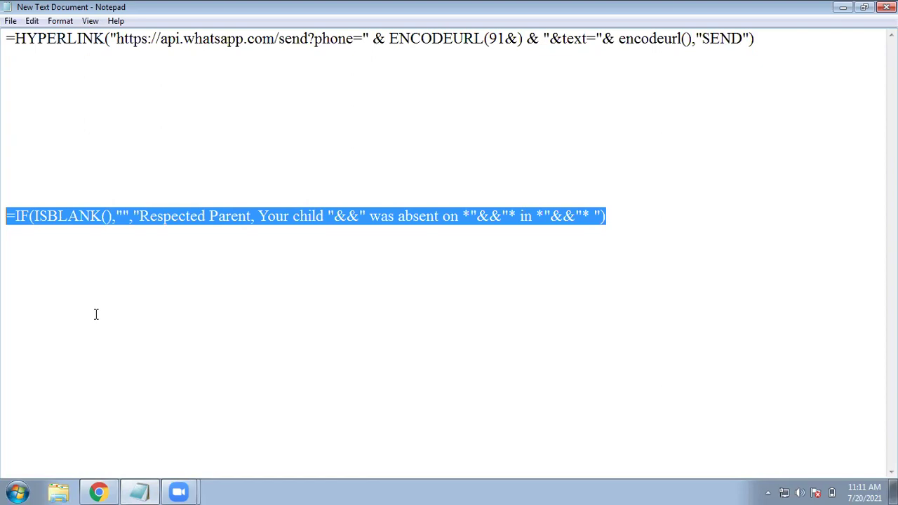
click(99, 492)
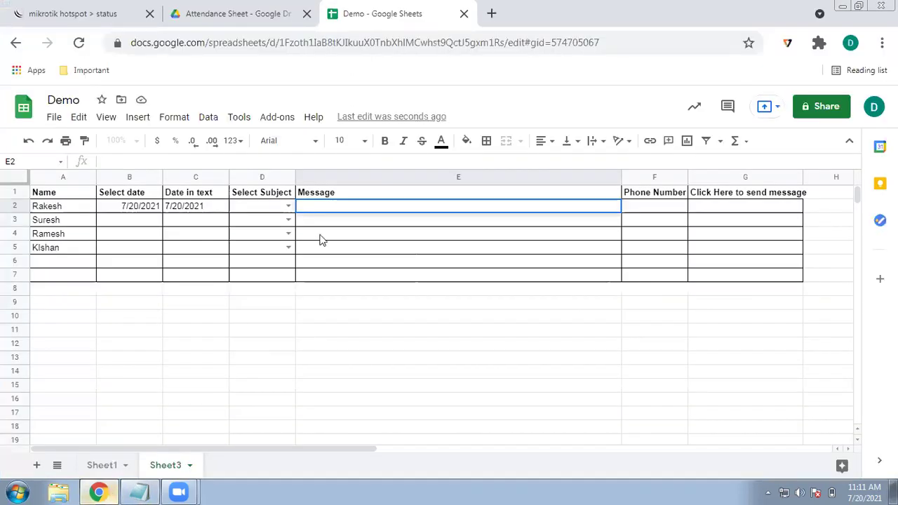
Paste the IF absence-message formula into E2 and make ISBLANK check B2
key(ctrl+v)
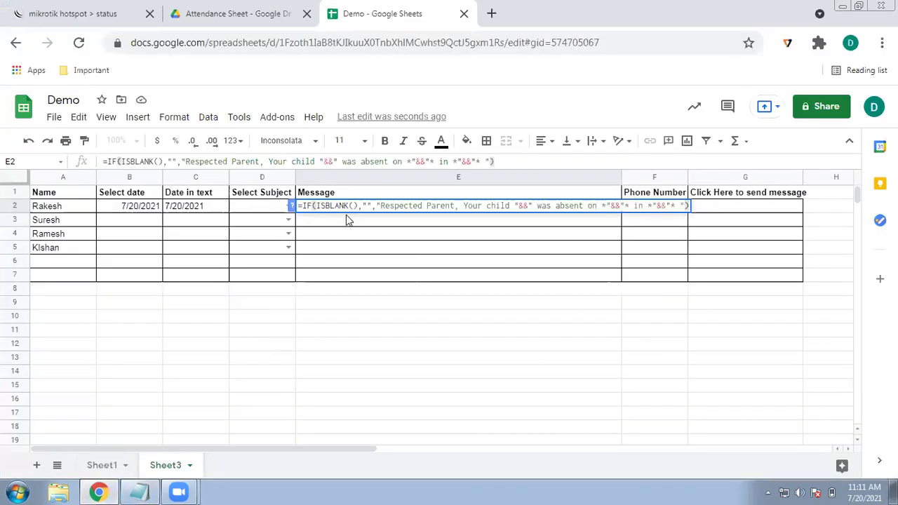
click(354, 205)
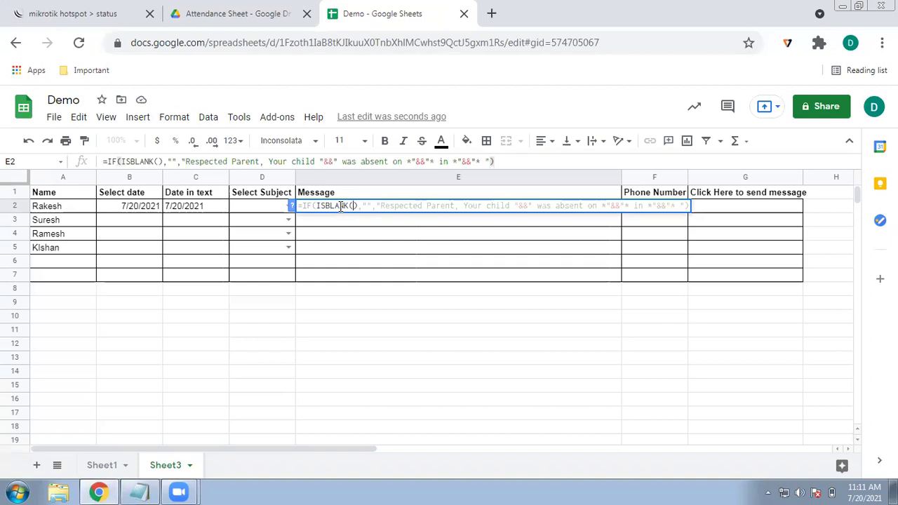
click(151, 214)
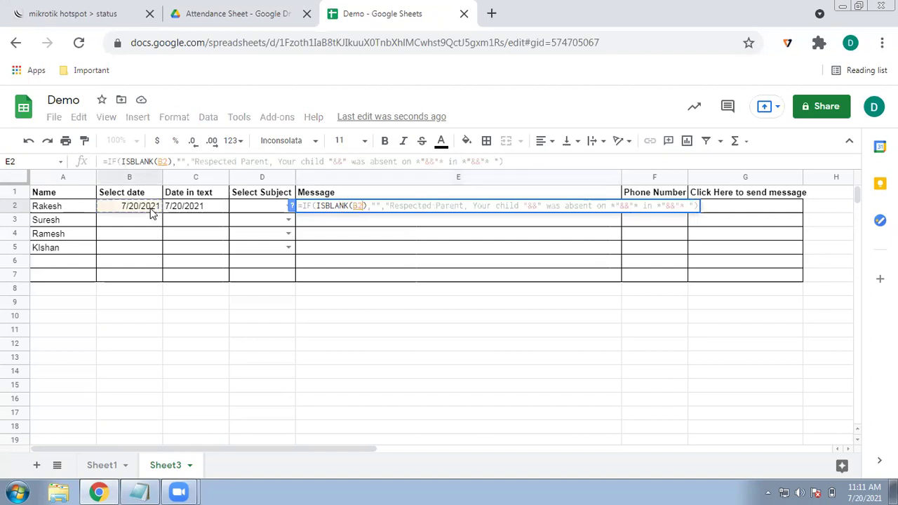
click(389, 205)
click(373, 206)
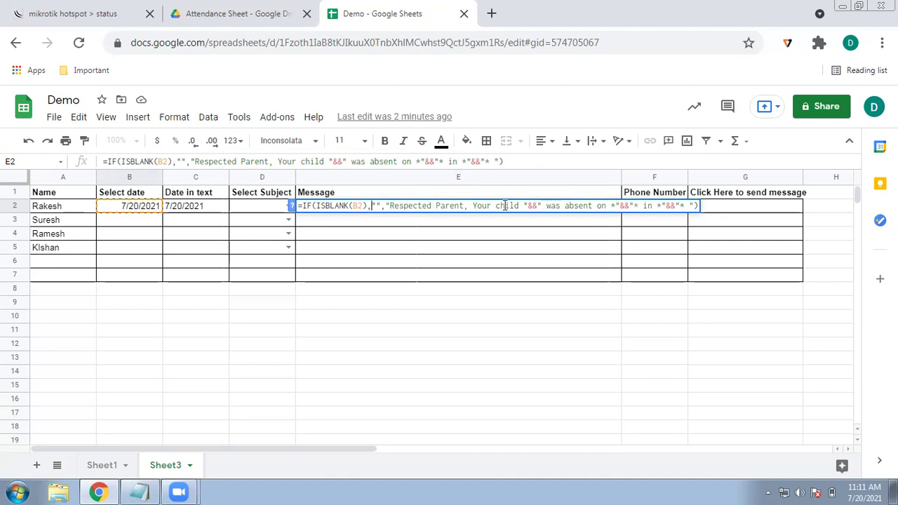
mouse_move(532, 207)
Splice A2, C2 and D2 into E2's message, remove the trailing space, and commit it
click(531, 206)
click(76, 213)
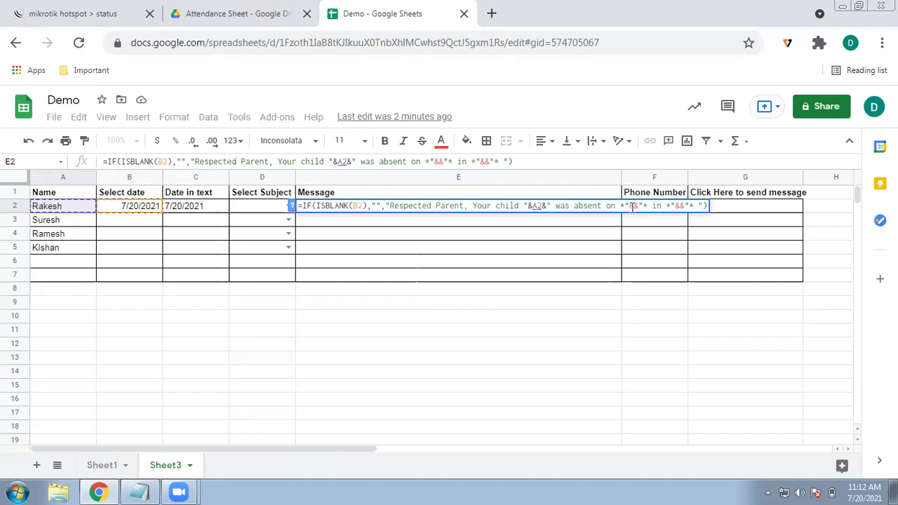
mouse_move(632, 207)
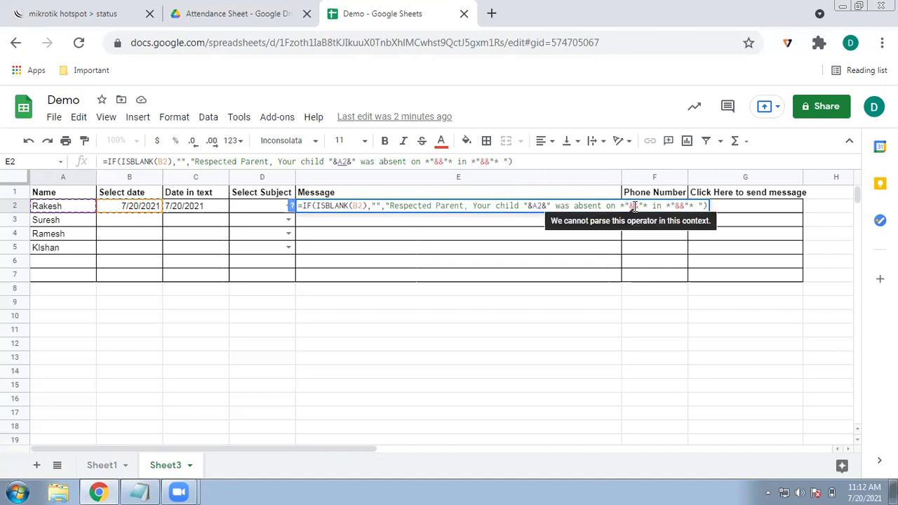
click(214, 212)
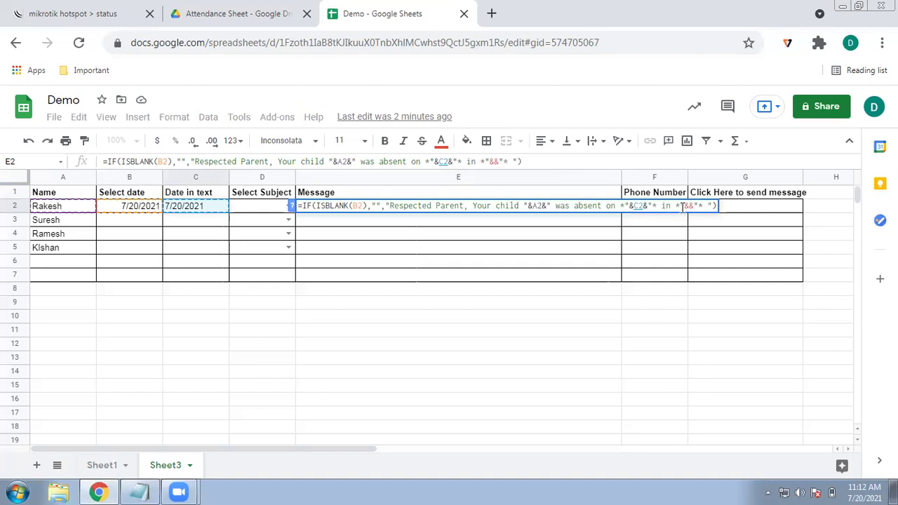
mouse_move(688, 210)
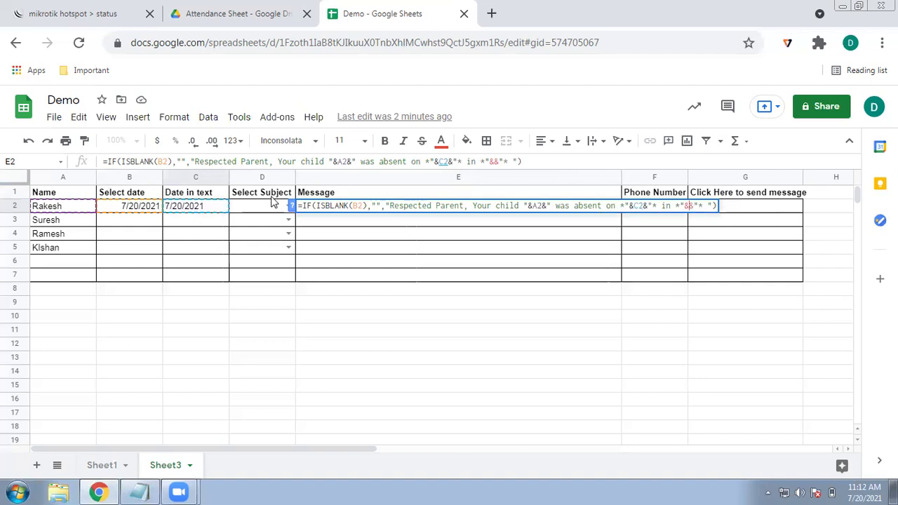
click(263, 208)
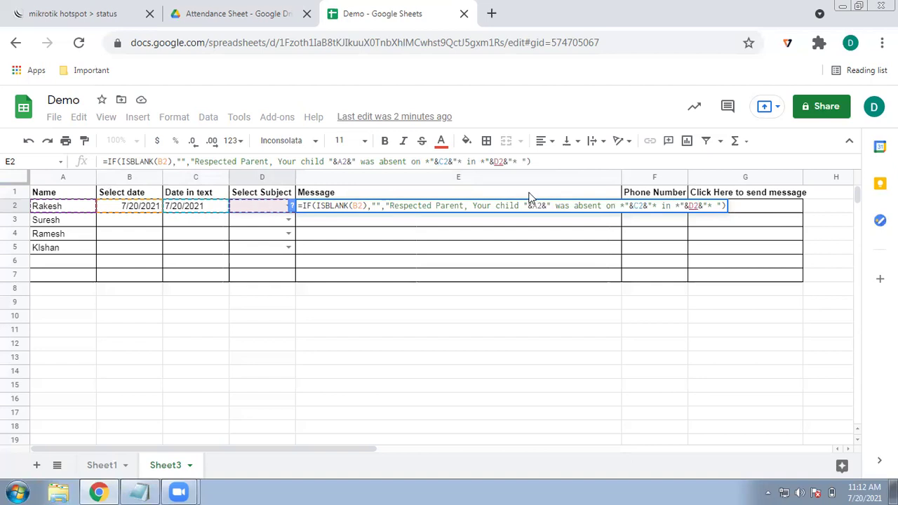
click(717, 205)
key(BackSpace)
key(Return)
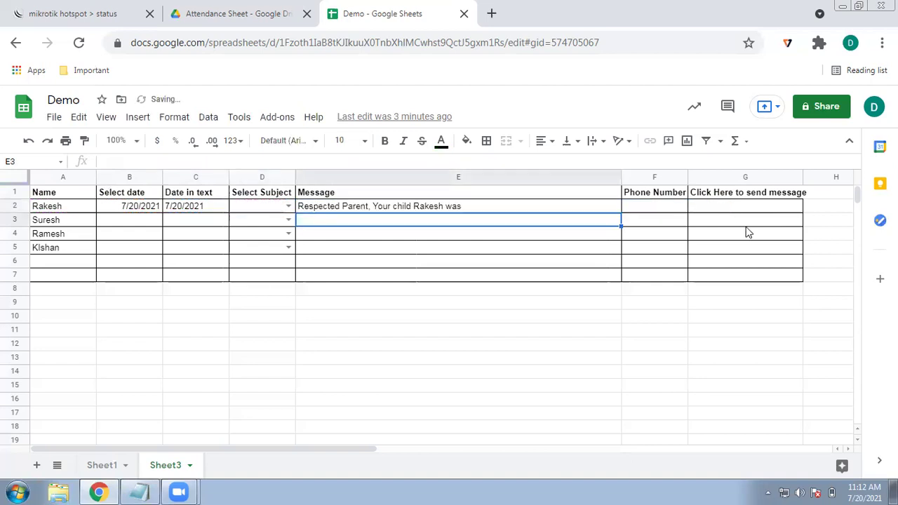
Choose Physics as Rakesh's subject in D2 and check E2's message
click(566, 205)
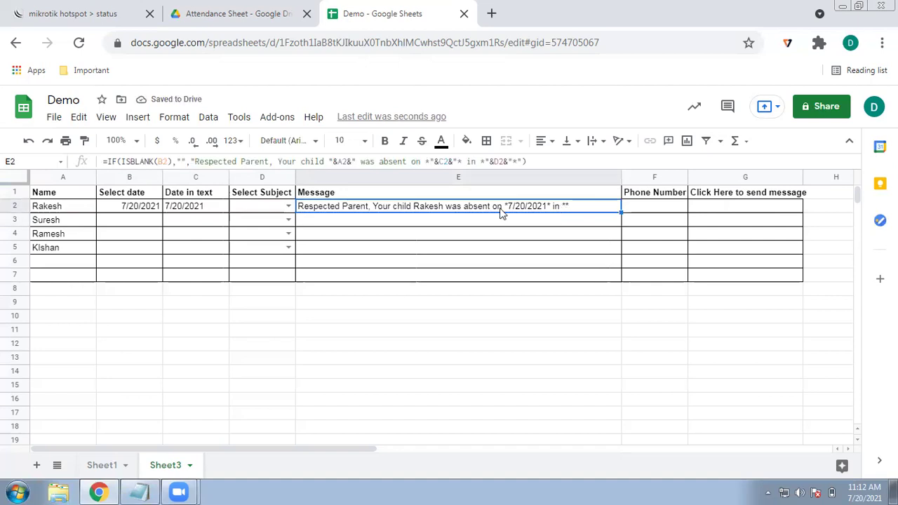
click(289, 207)
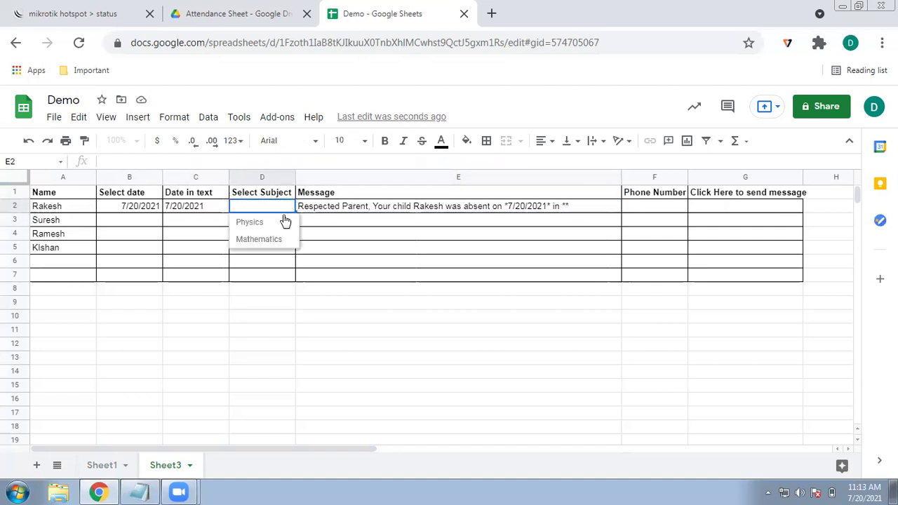
double_click(280, 223)
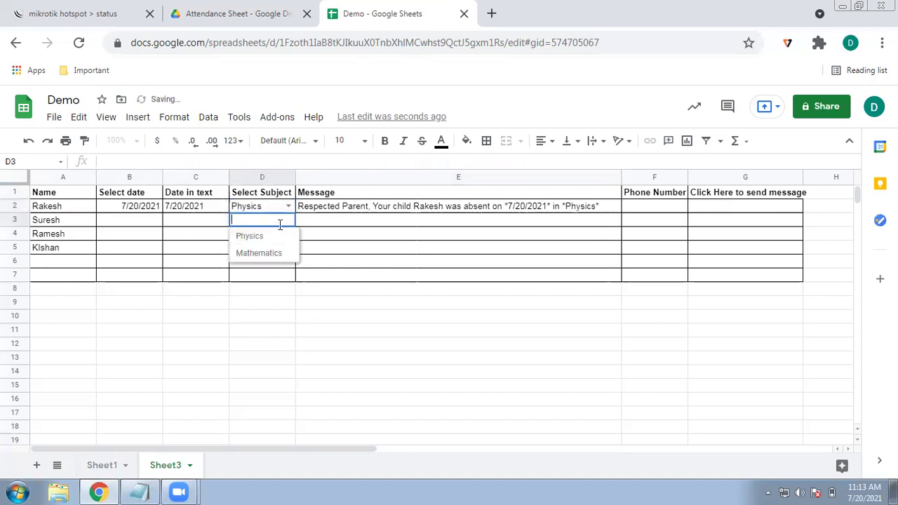
click(562, 205)
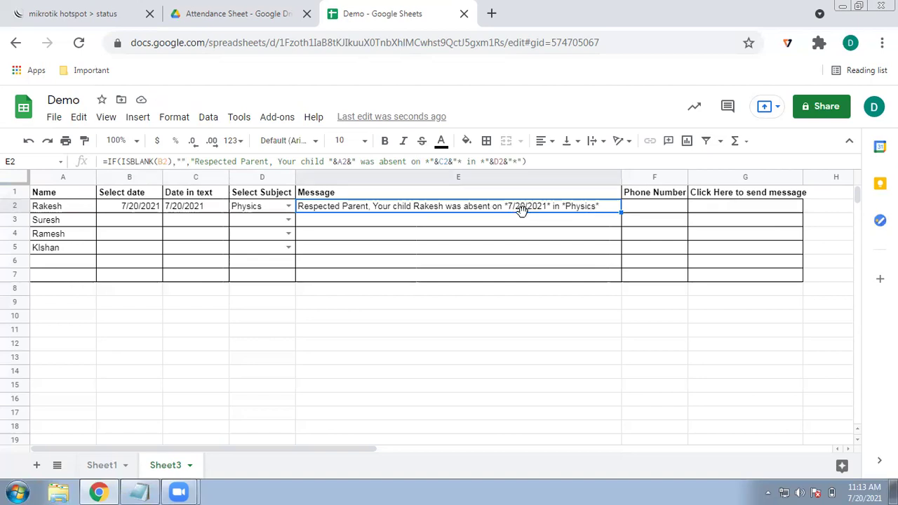
Set Suresh's date to 7/19/2021 and subject to Mathematics, filling E2's formula down to E5
double_click(148, 221)
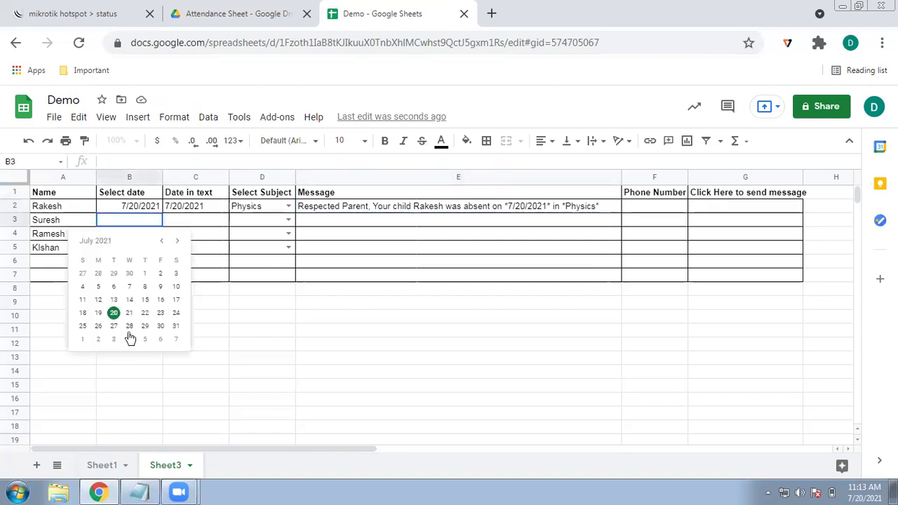
click(100, 313)
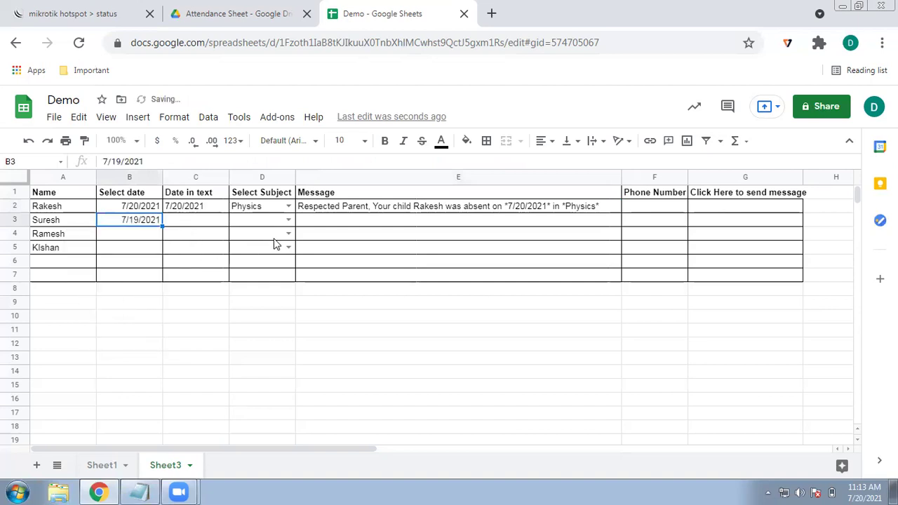
click(287, 222)
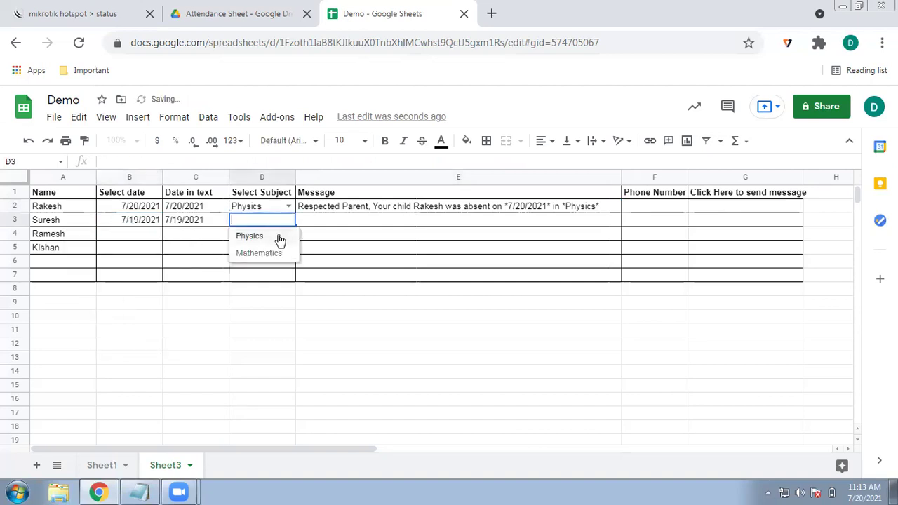
click(408, 210)
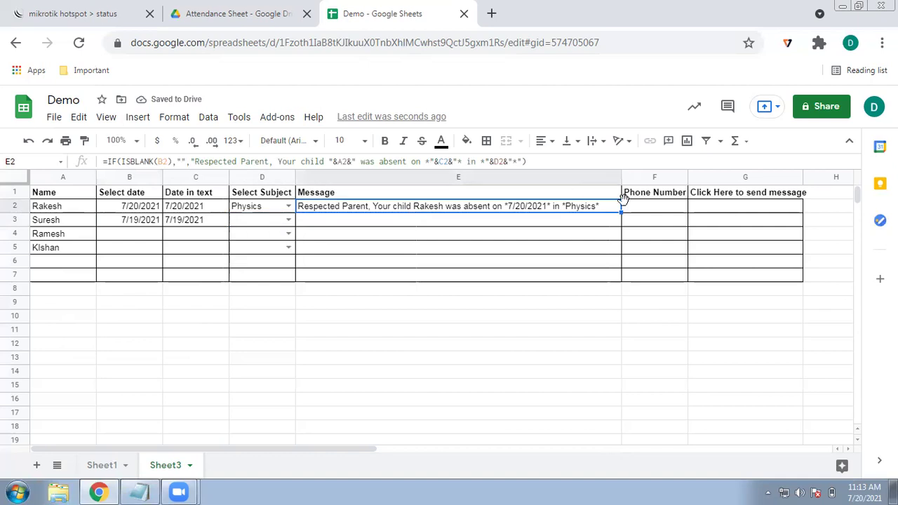
drag(621, 212, 615, 251)
click(445, 263)
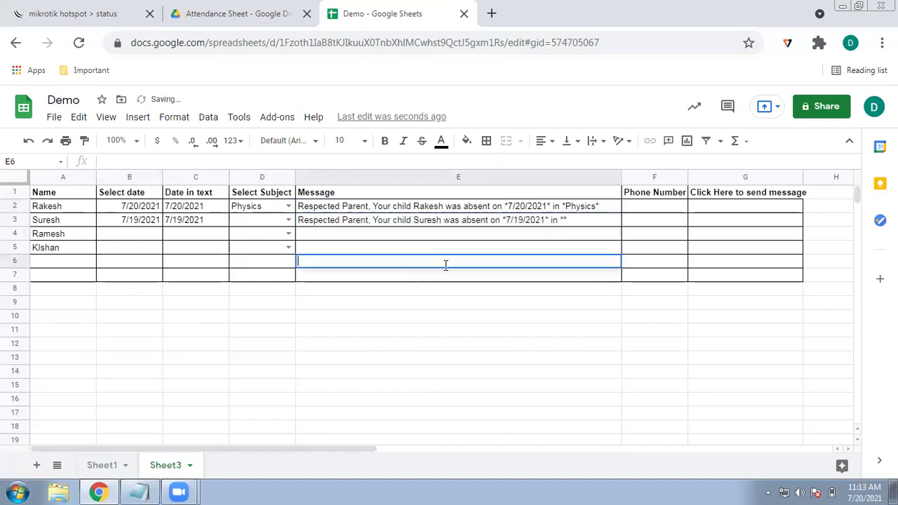
click(289, 218)
click(285, 252)
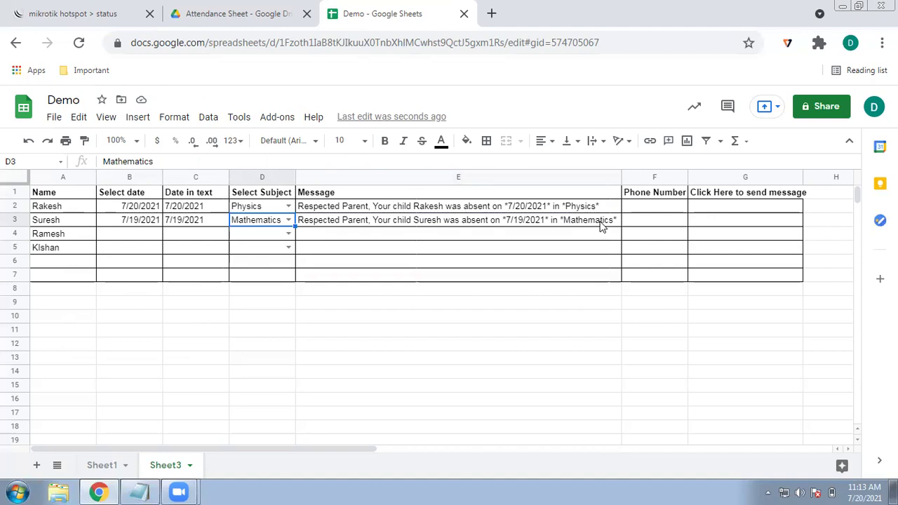
drag(150, 207, 147, 225)
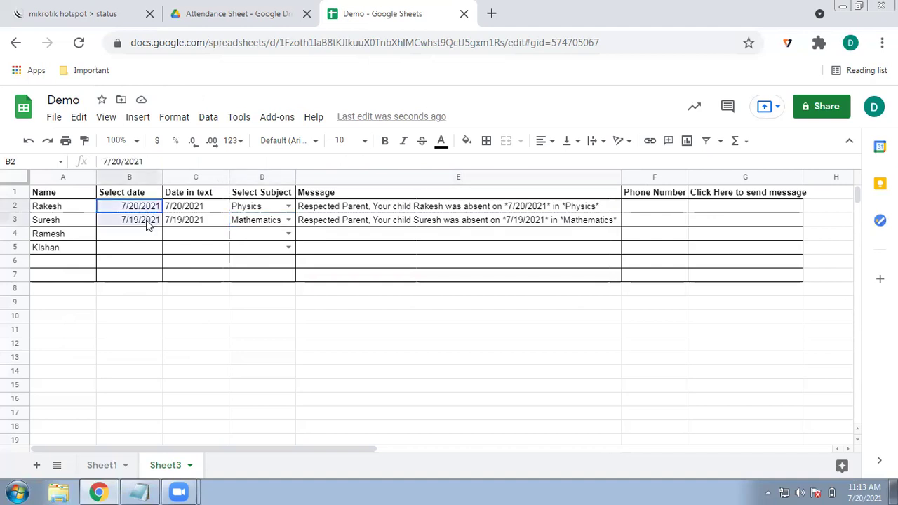
Clear the dates in B2:B3 and the subjects in D2:D3
key(Delete)
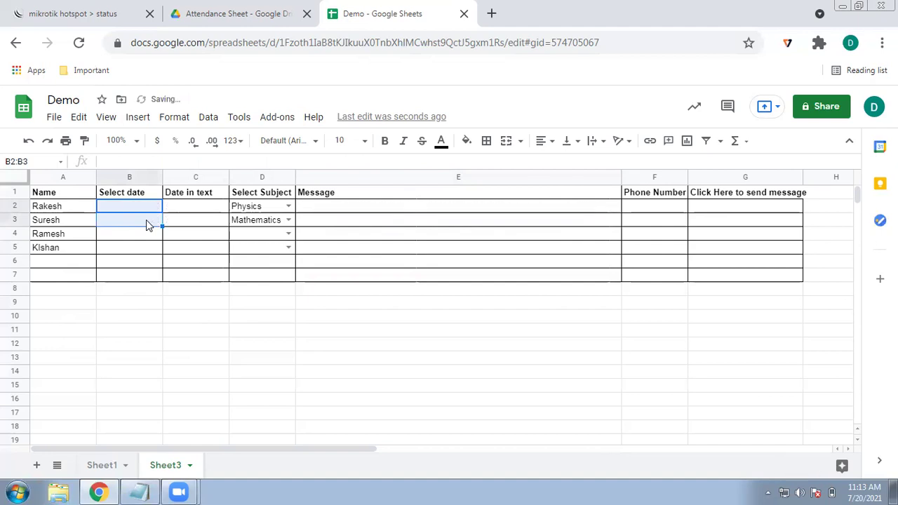
drag(238, 210, 239, 225)
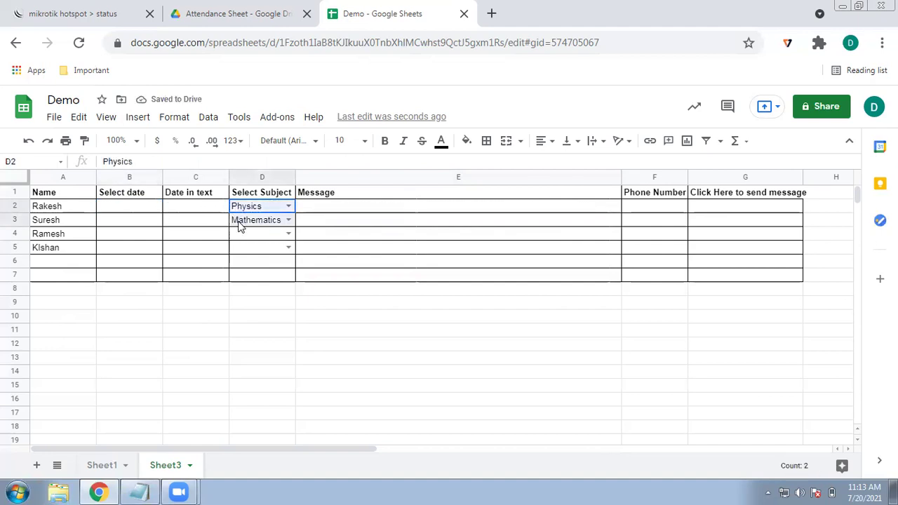
key(Delete)
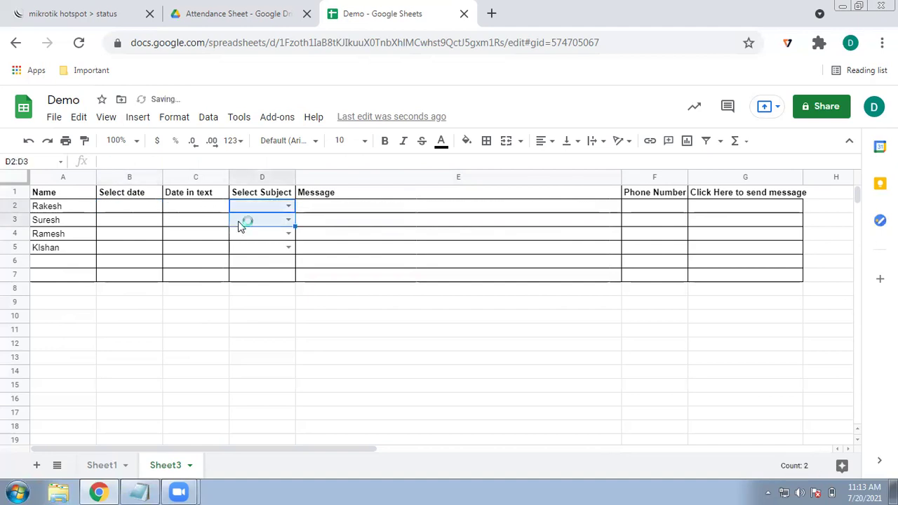
Re-enter 7/20/2021 and Physics for Rakesh and check E2's message formula
double_click(138, 205)
click(116, 297)
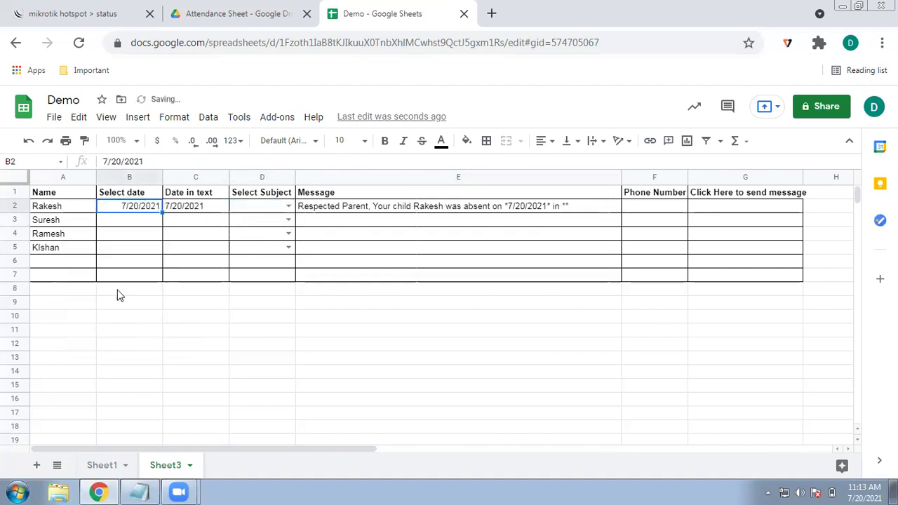
click(288, 207)
key(Return)
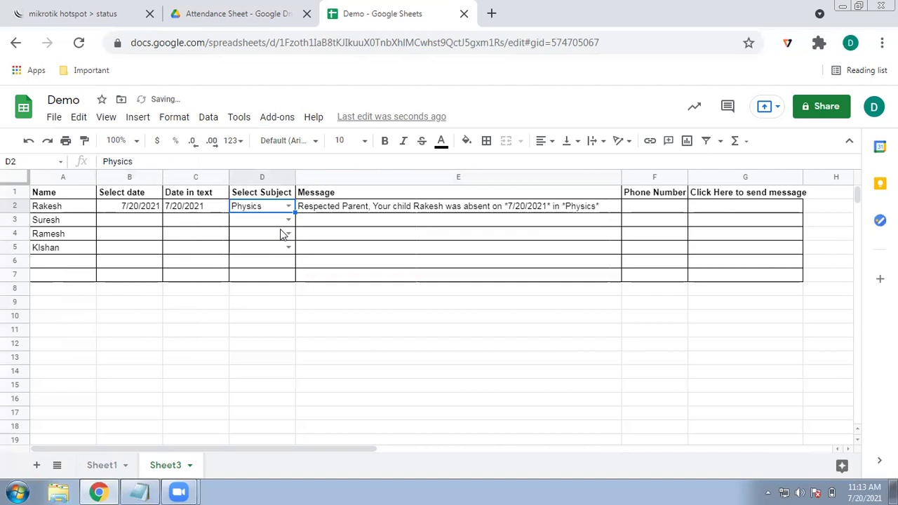
click(356, 207)
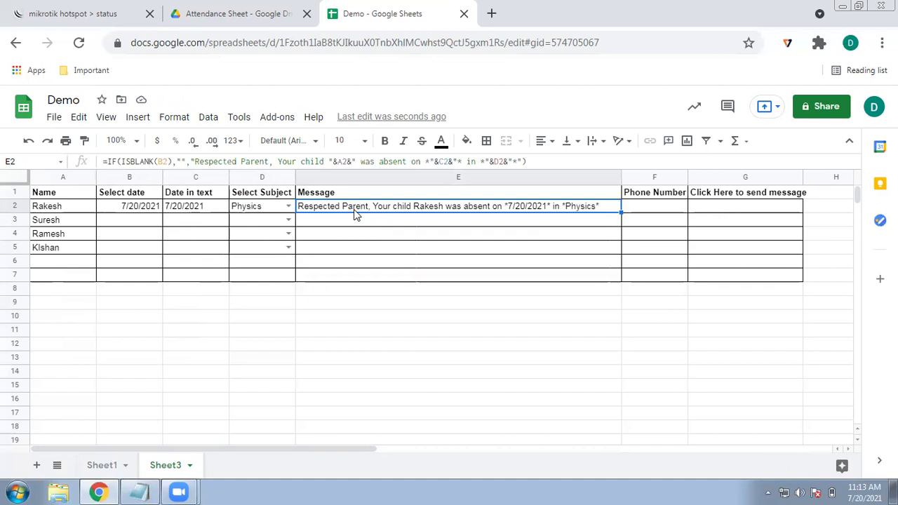
click(653, 213)
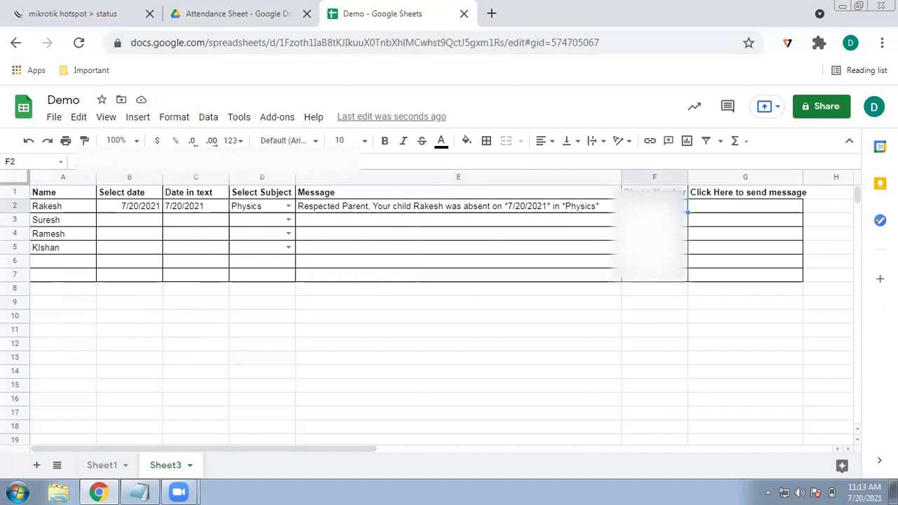
Enter the parent's phone number in F2 and fill it to F6, clearing F3's parse error
key(Return)
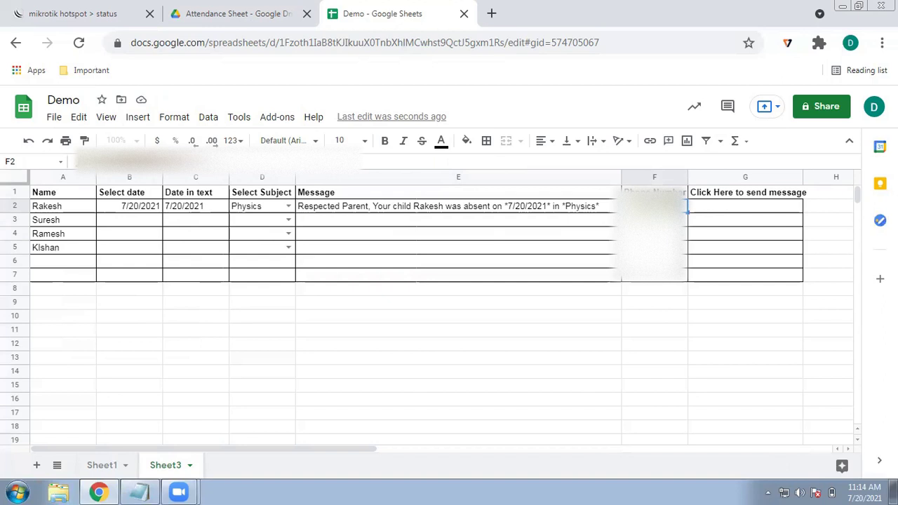
drag(687, 211, 687, 267)
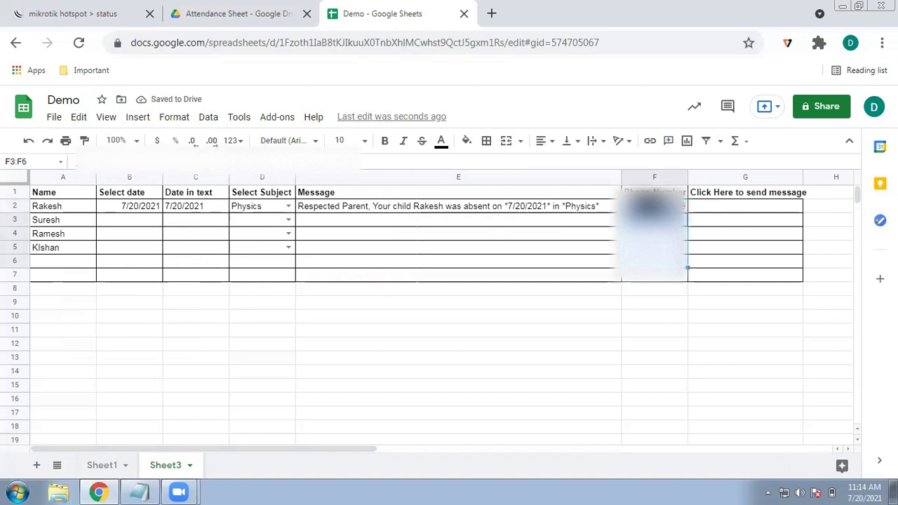
click(655, 247)
click(654, 220)
key(Delete)
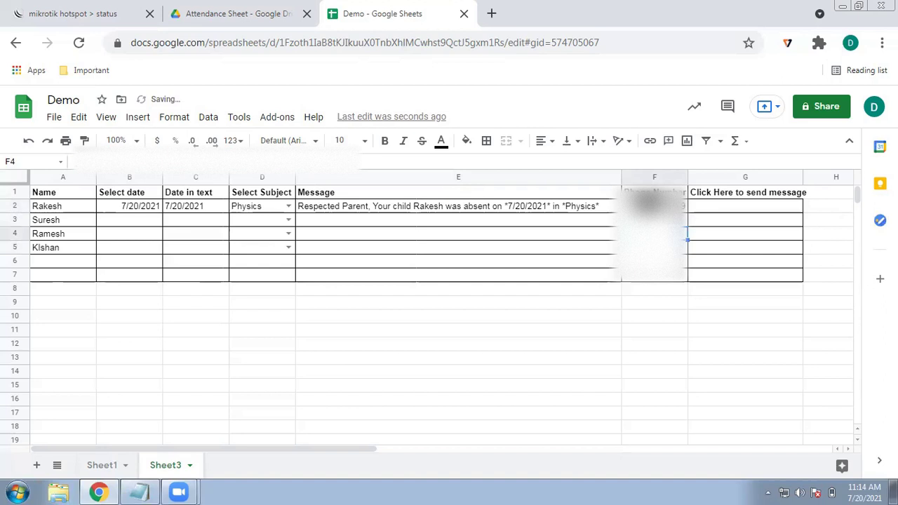
key(Up)
drag(685, 254, 687, 263)
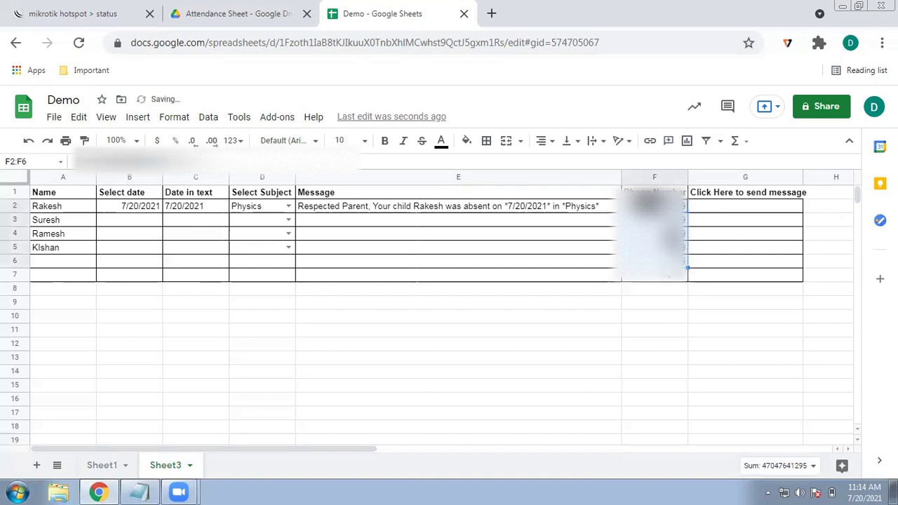
click(682, 264)
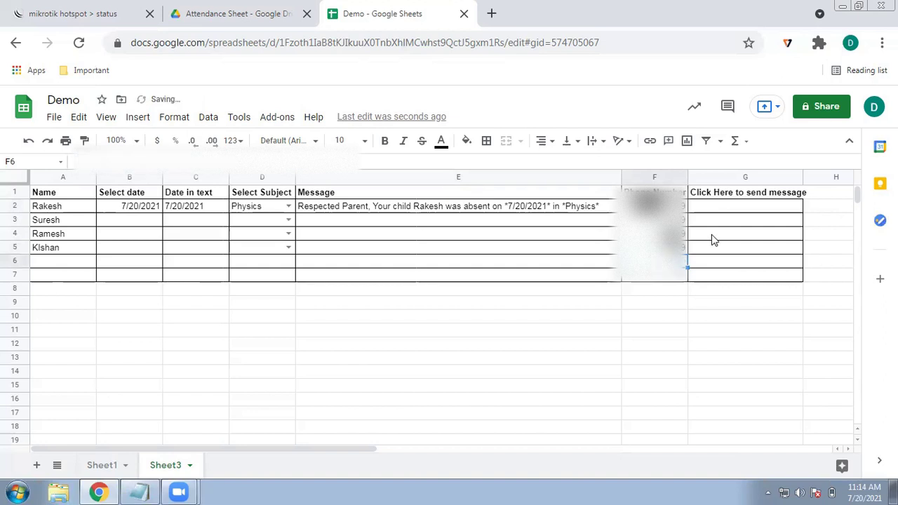
click(730, 206)
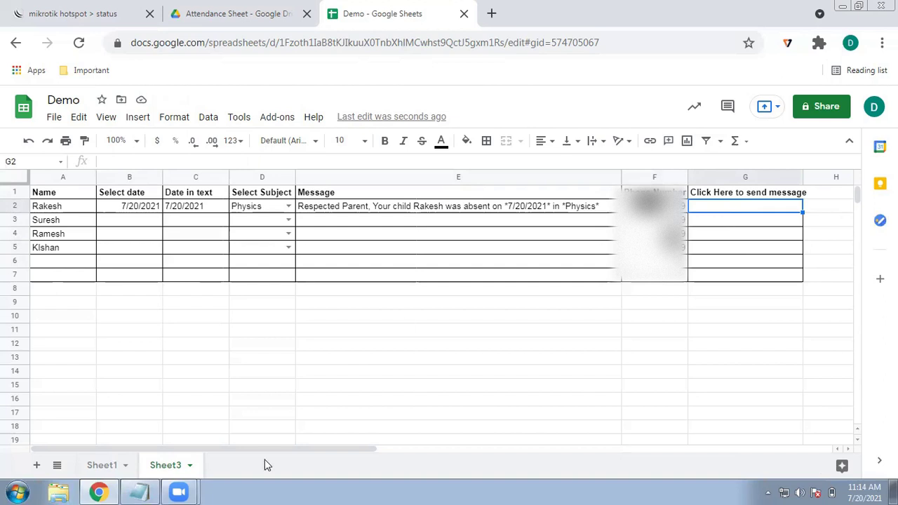
Copy the whole =HYPERLINK WhatsApp formula line from Notepad, then return to the Demo spreadsheet
click(139, 492)
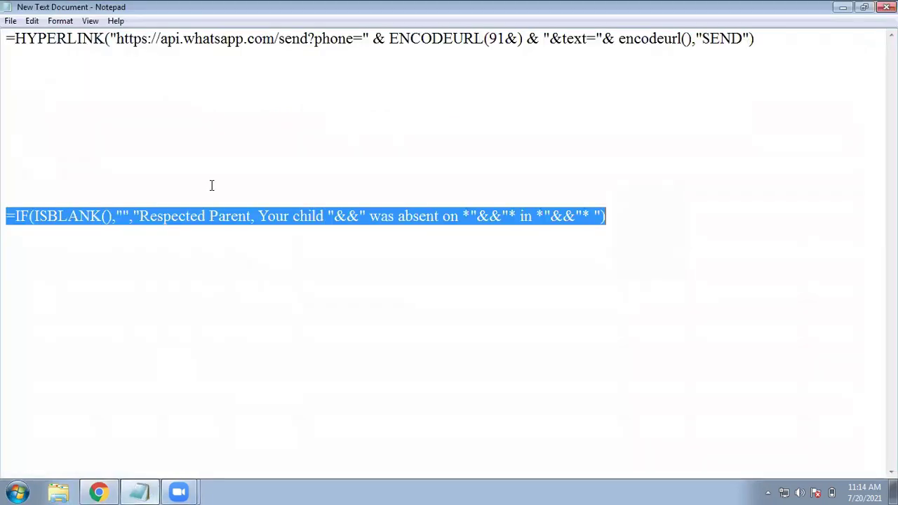
double_click(263, 41)
click(264, 41)
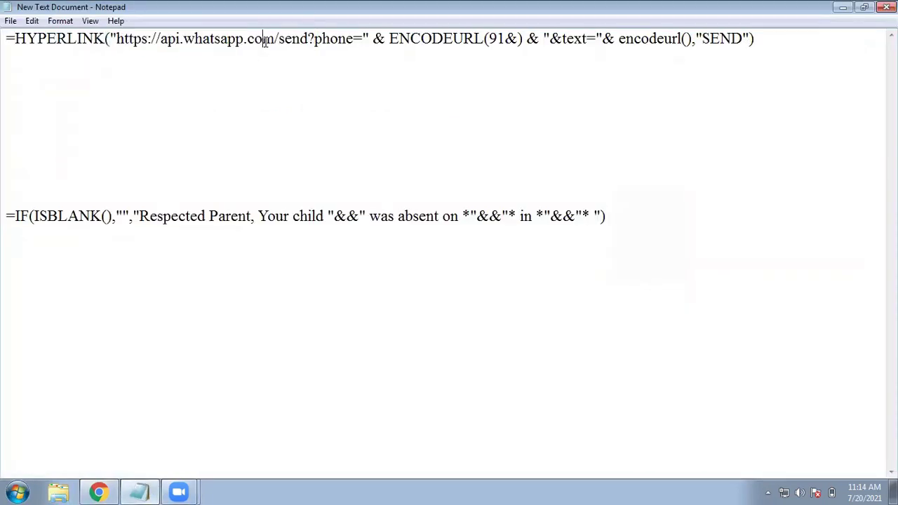
drag(756, 39, 5, 39)
key(ctrl+c)
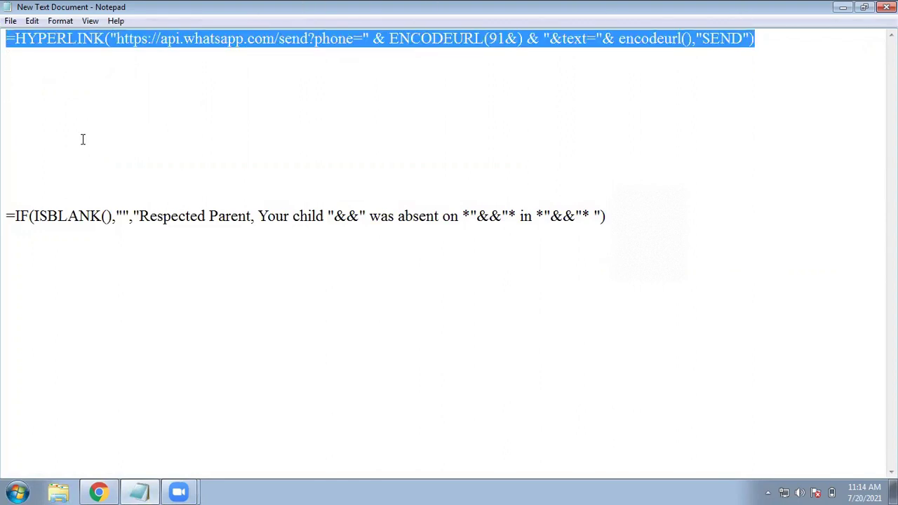
click(101, 493)
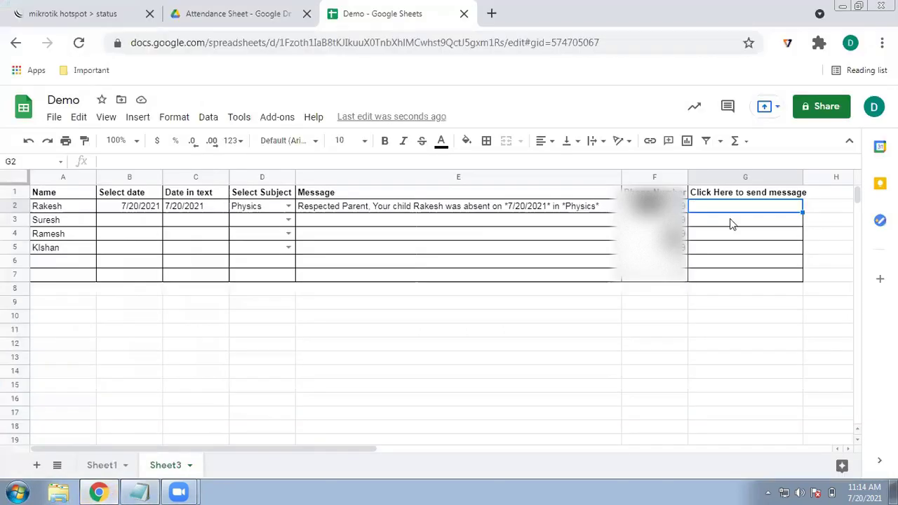
Paste the WhatsApp HYPERLINK formula into G2 and check its #ERROR! parse error
key(ctrl+v)
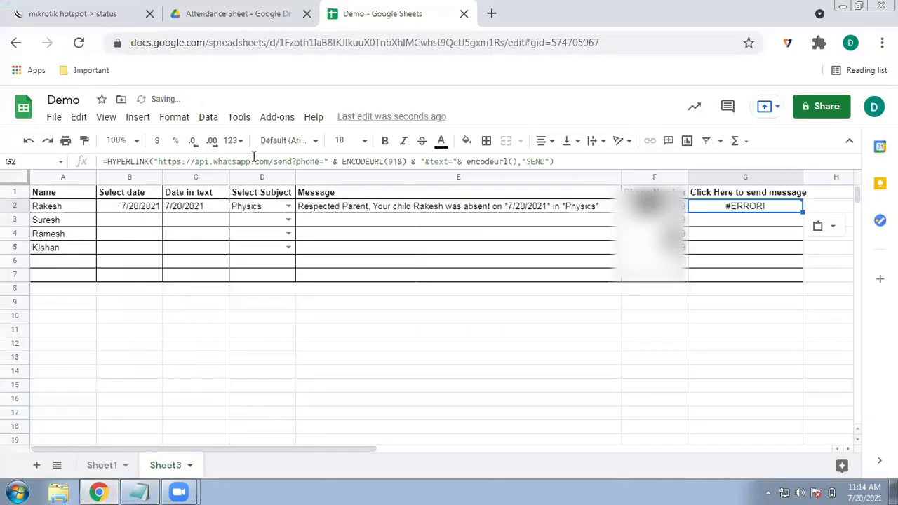
mouse_move(756, 212)
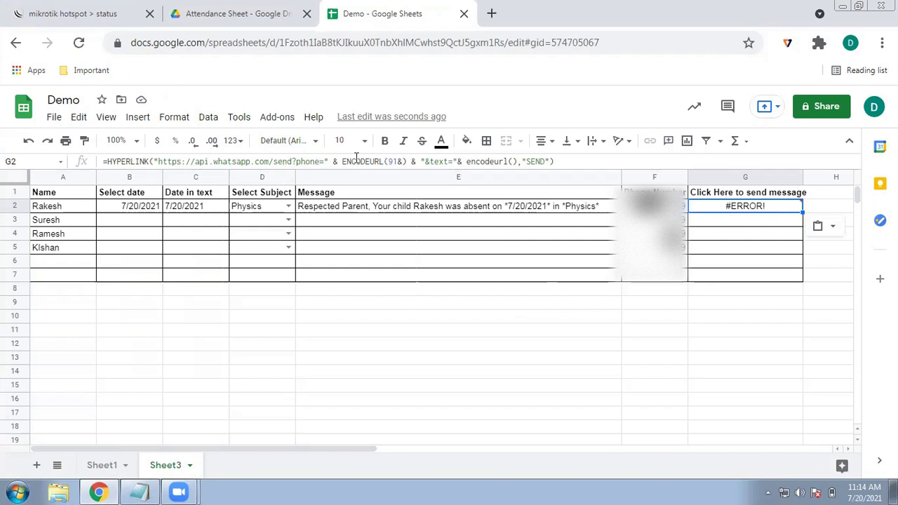
Add the F2:F phone-number reference inside ENCODEURL(91&…) in G2's formula
click(417, 162)
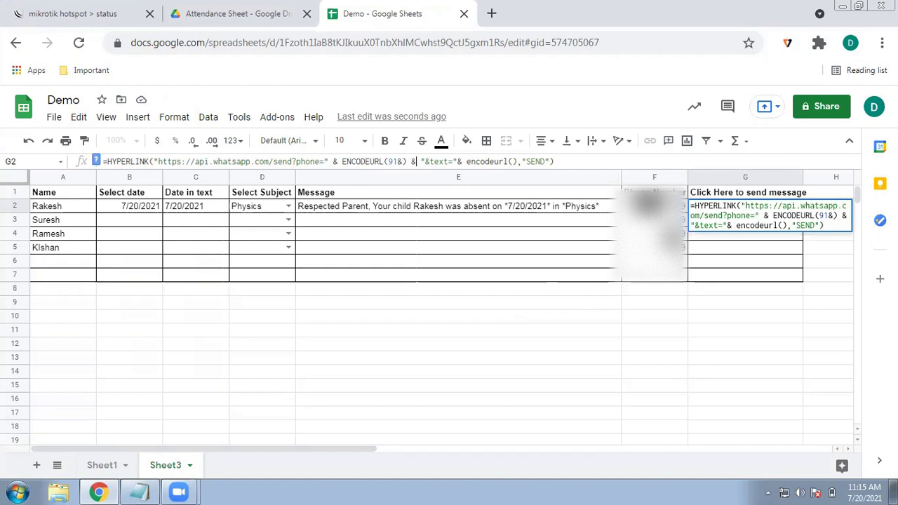
click(654, 205)
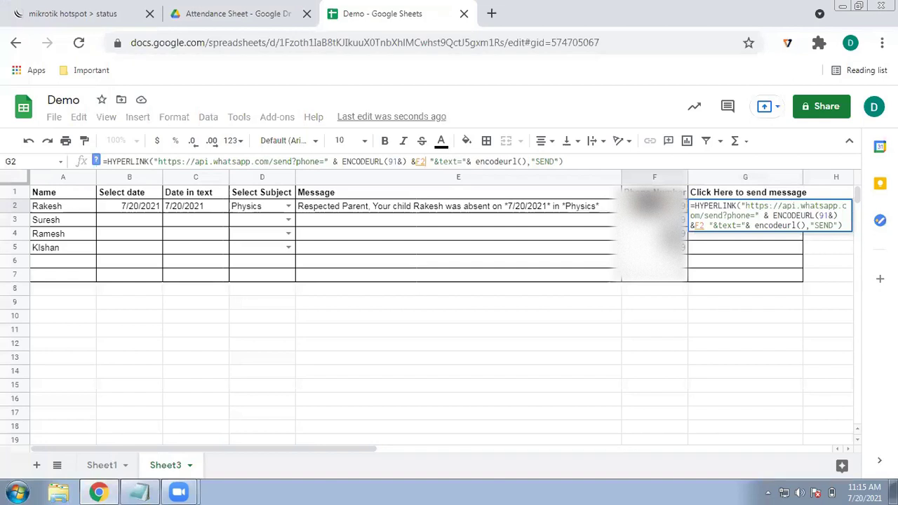
text(:F)
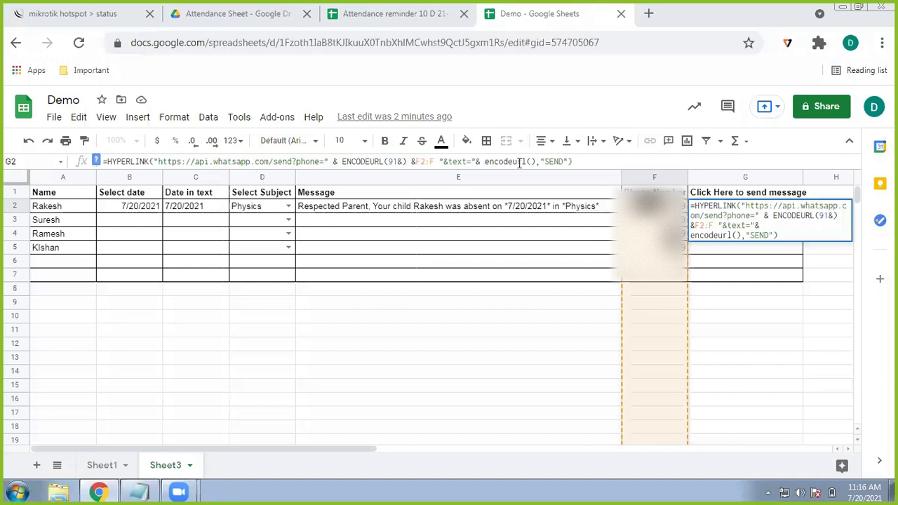
click(463, 14)
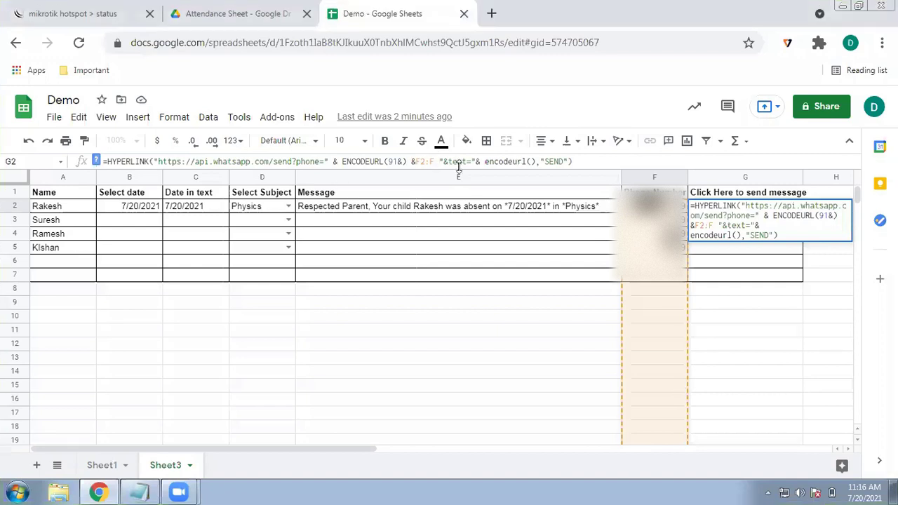
key(Delete)
drag(436, 163, 418, 163)
key(Delete)
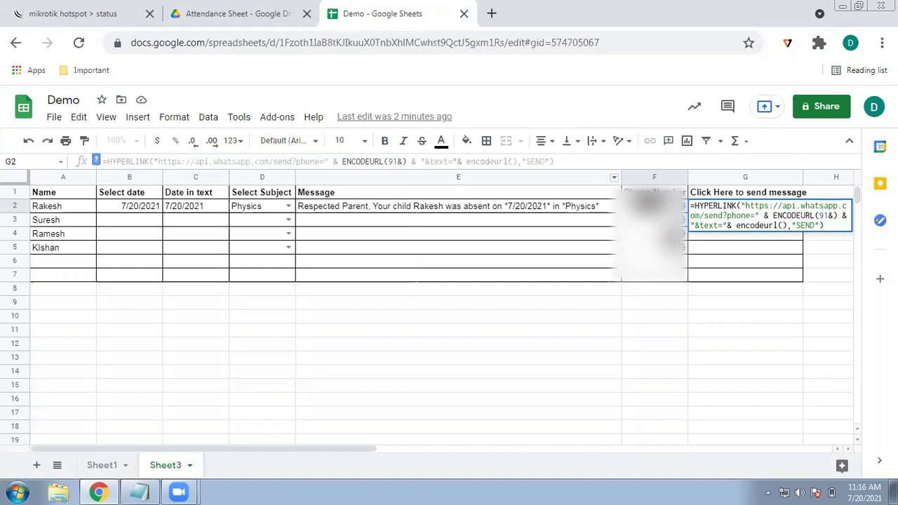
text(F2)
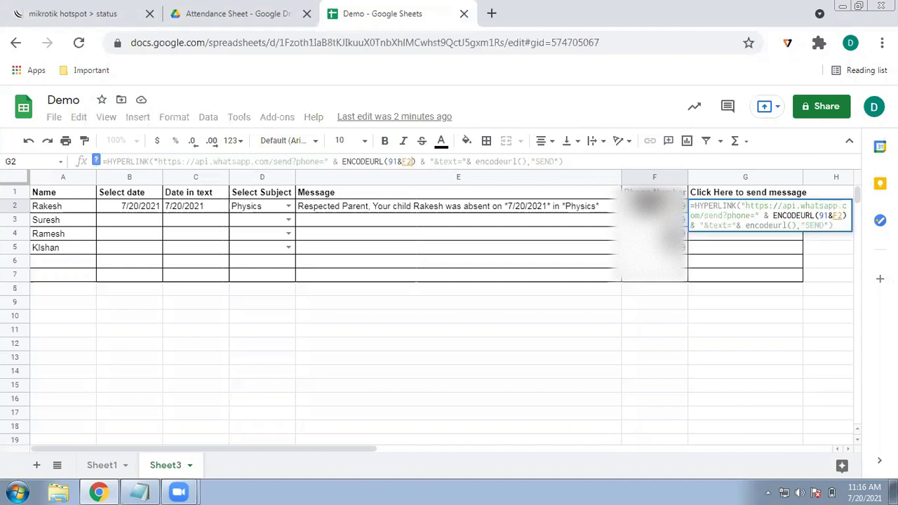
text(:F)
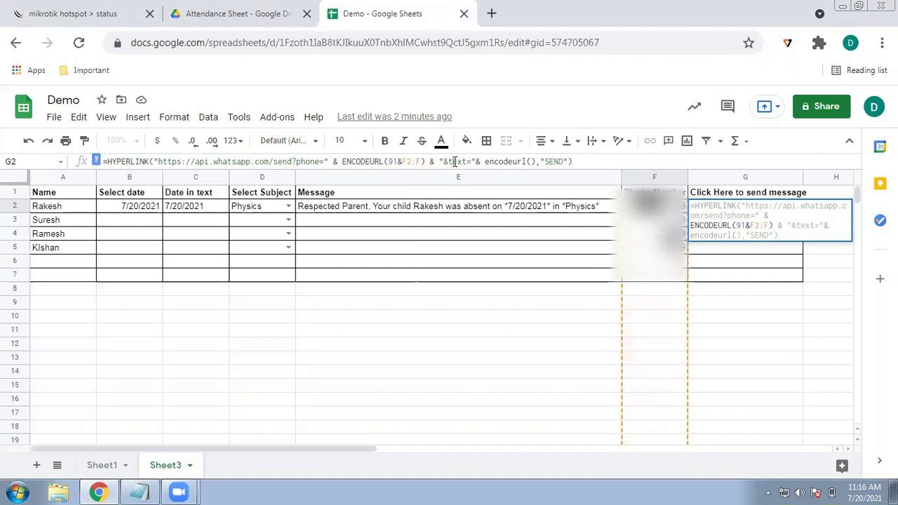
Put E2:E inside encodeurl, close the parenthesis, and commit the SEND formula
click(527, 162)
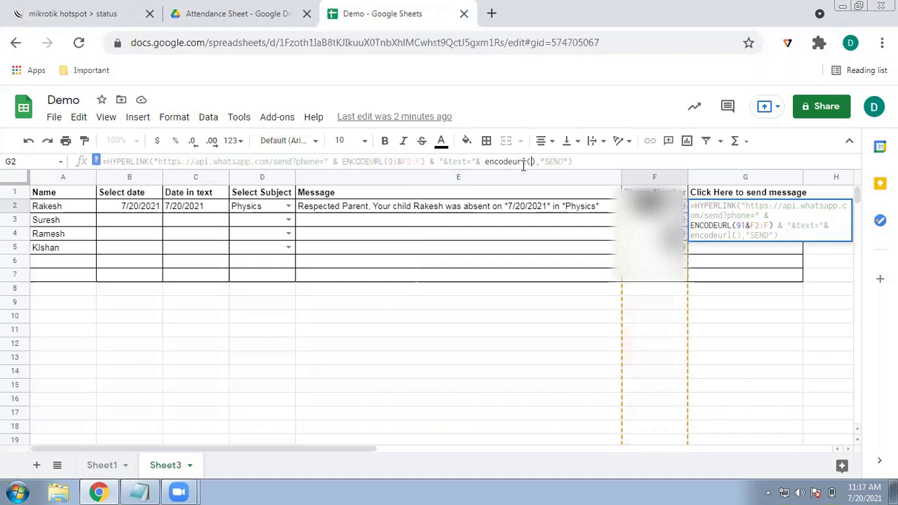
click(519, 209)
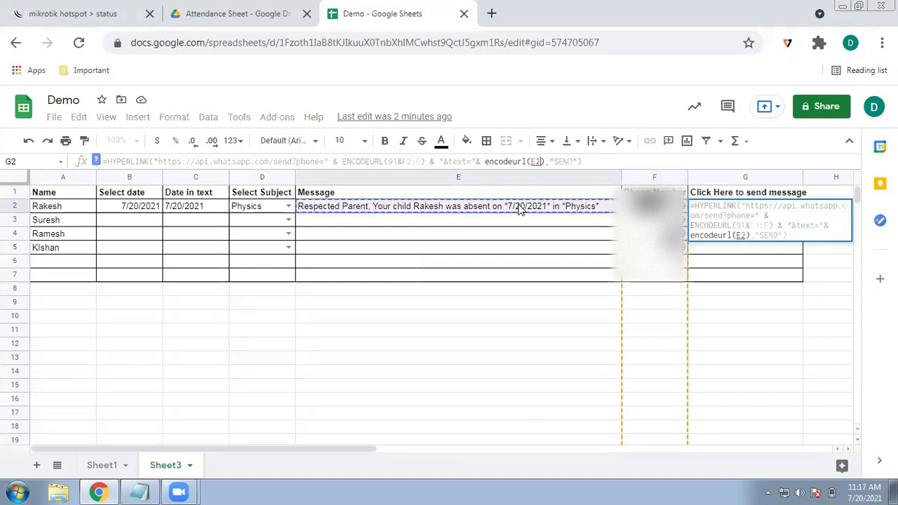
text(:)
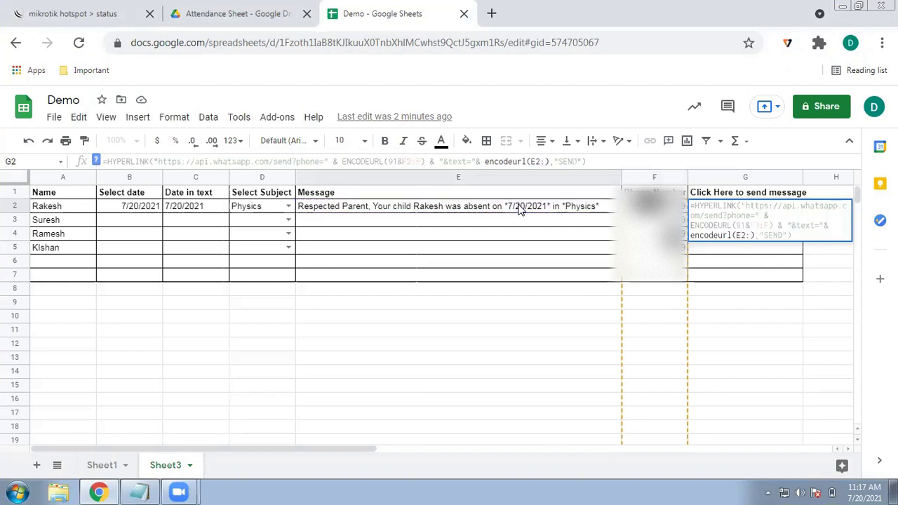
text(E)
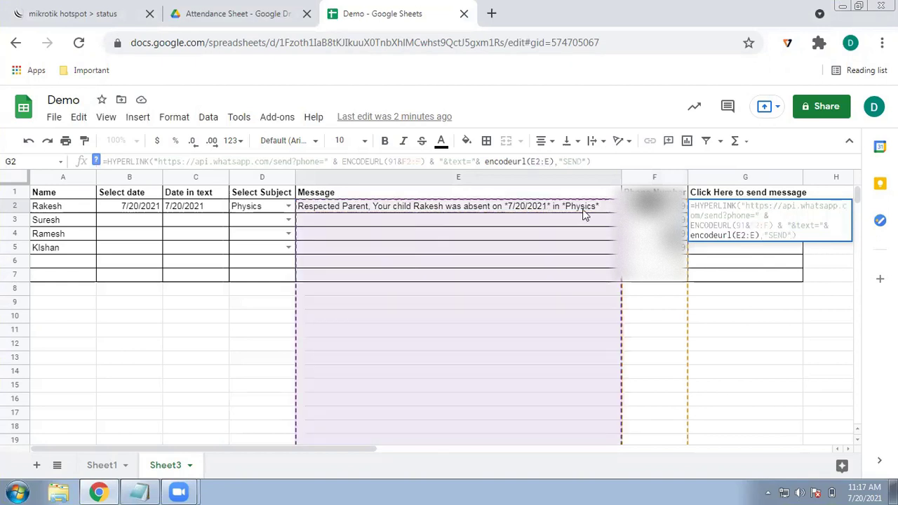
click(589, 162)
text())
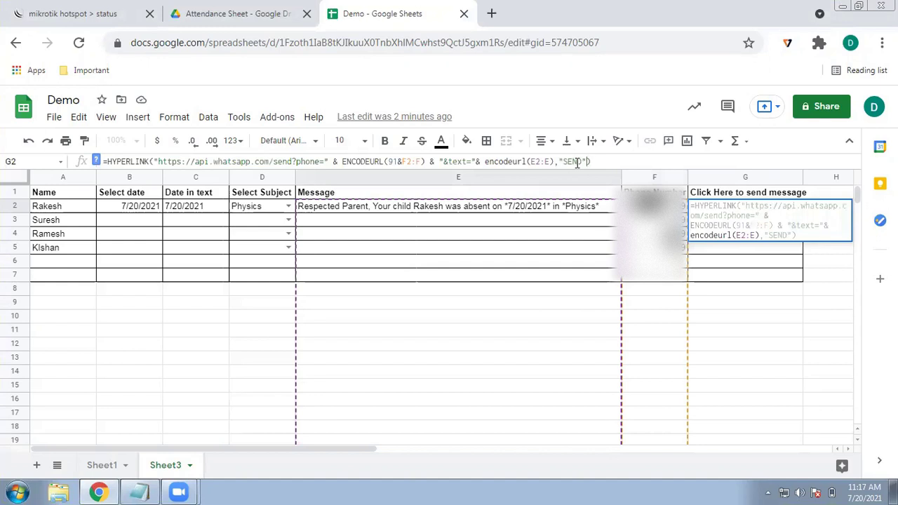
key(Return)
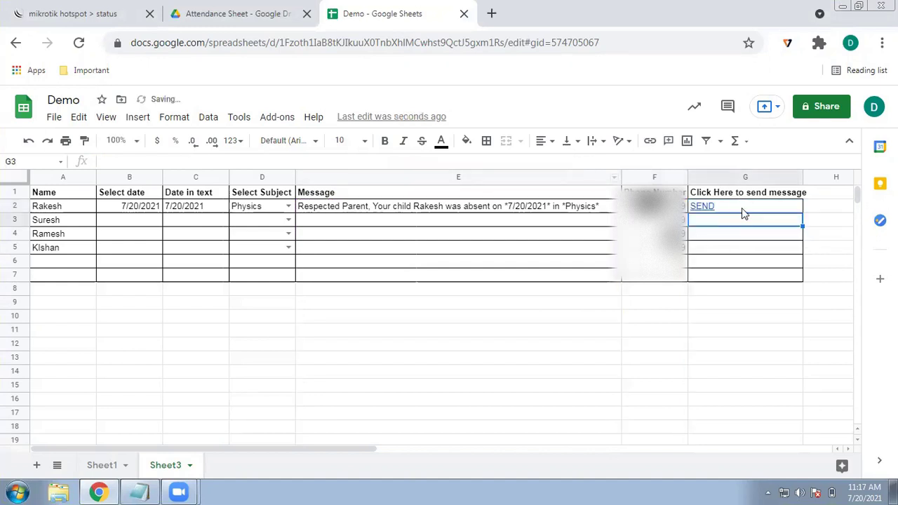
Fill G2's SEND link formula down through G5
click(744, 212)
drag(803, 212, 802, 252)
click(730, 266)
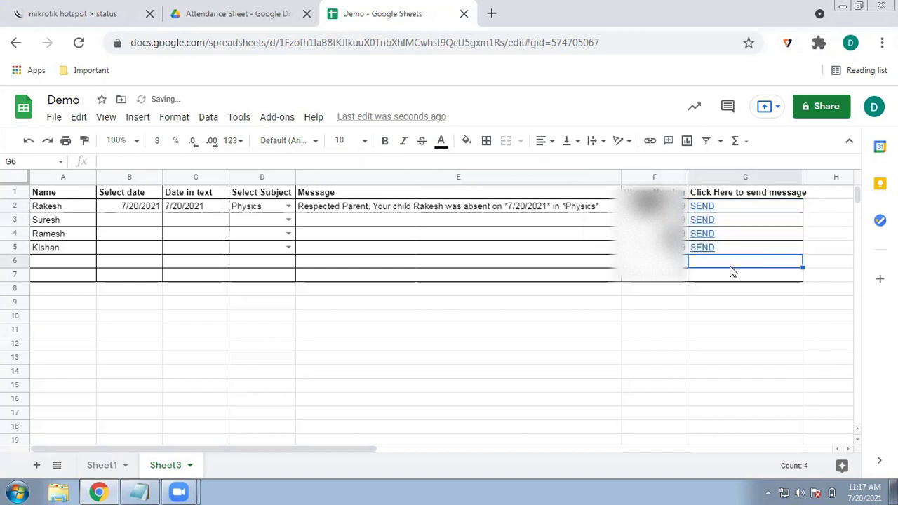
Select G2 to preview the WhatsApp address behind its SEND link
click(721, 196)
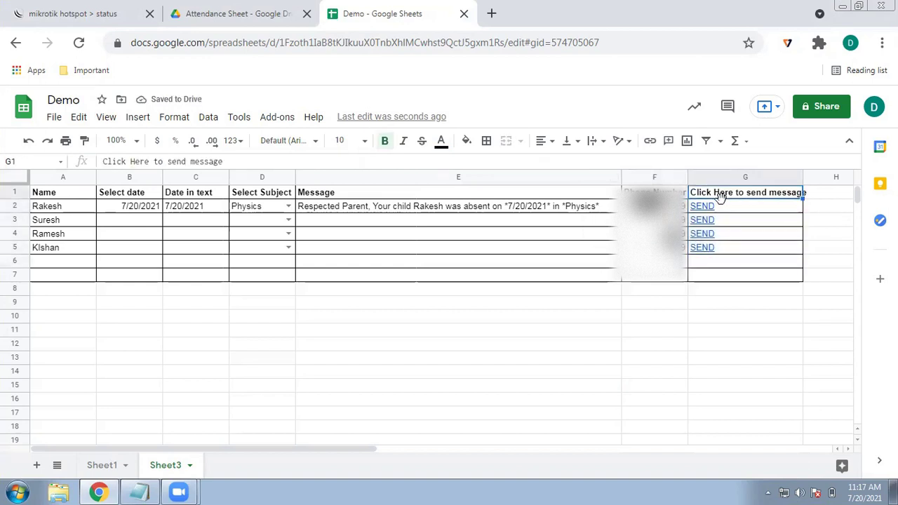
click(722, 211)
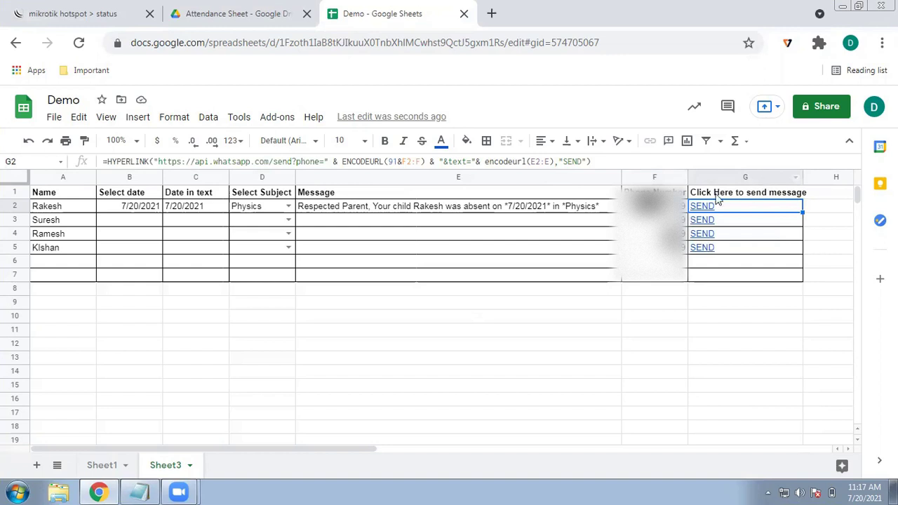
click(731, 209)
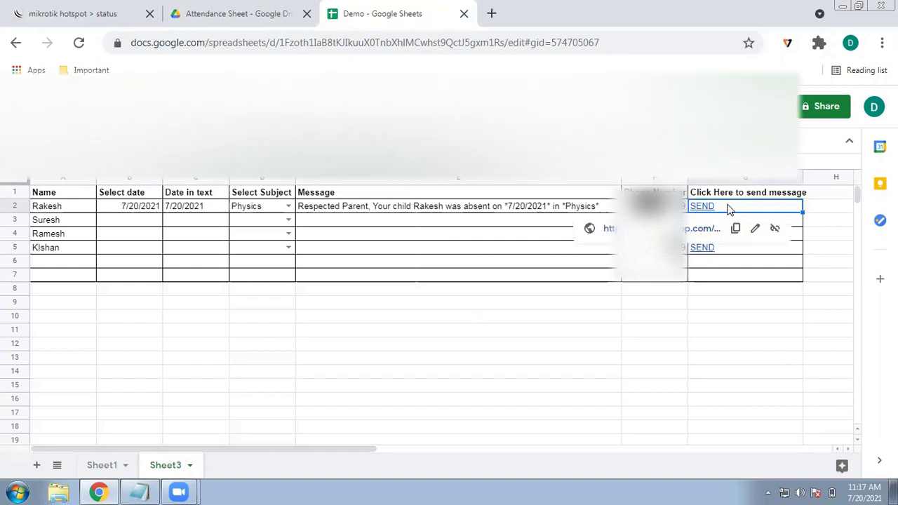
Follow G2's link and send the 7/20/2021 Physics absence message from WhatsApp Web
click(696, 230)
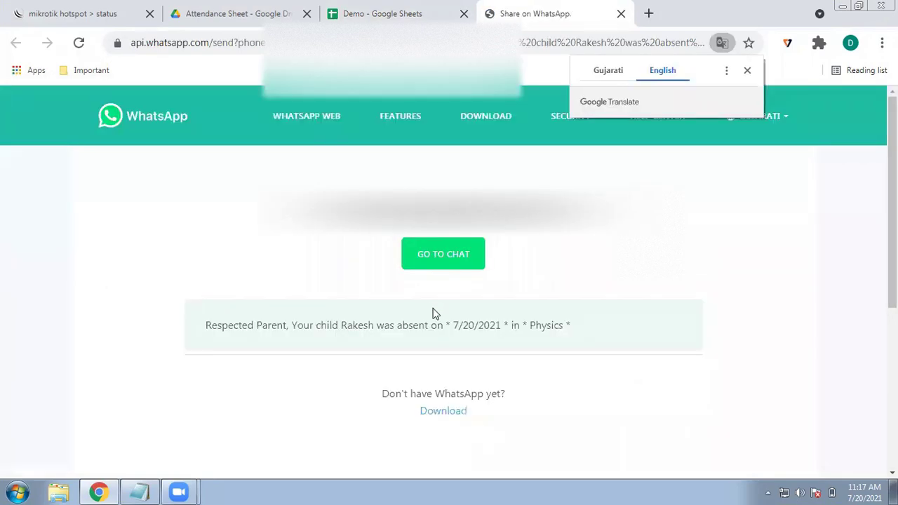
click(444, 265)
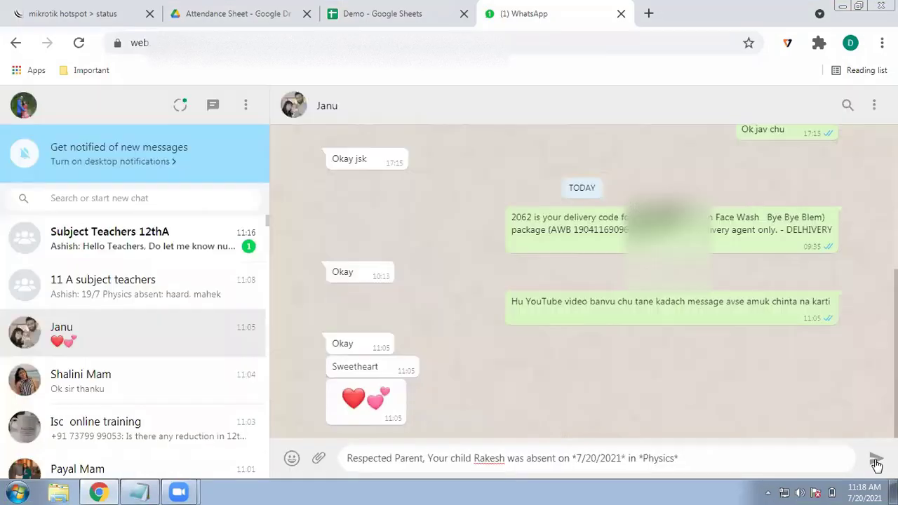
click(875, 460)
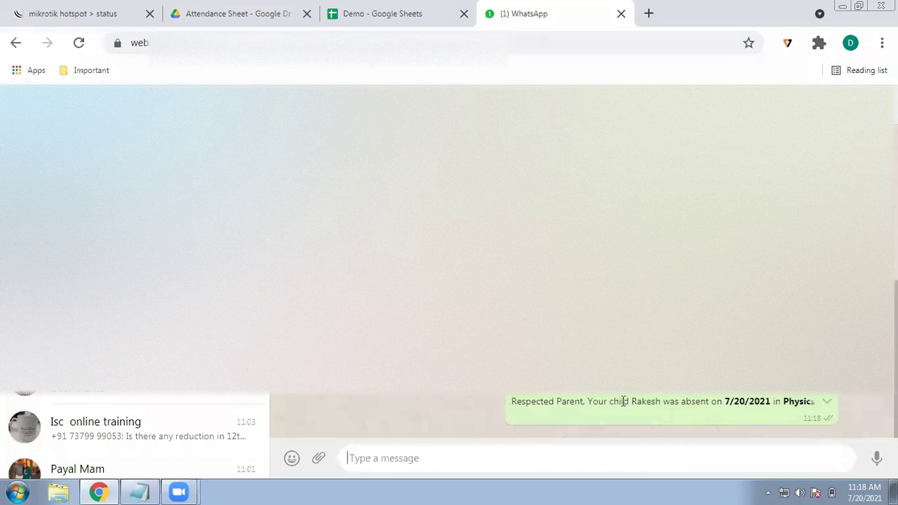
click(393, 9)
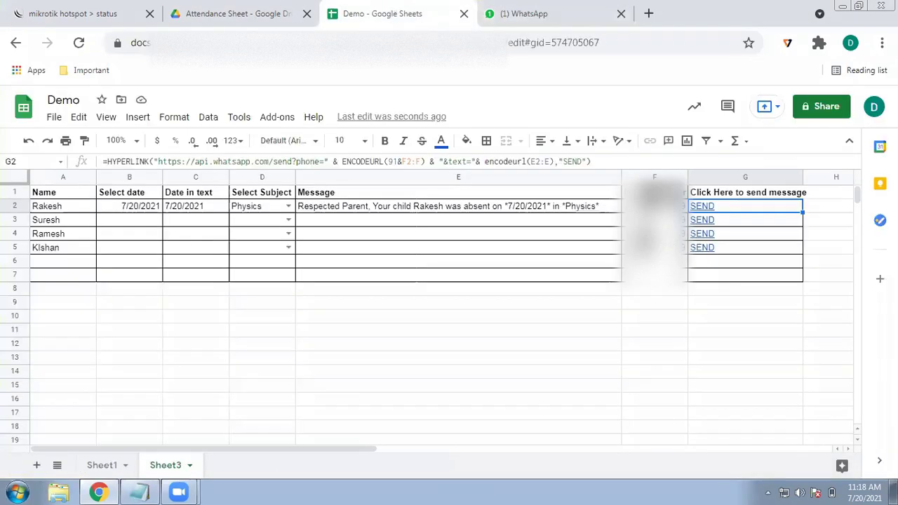
Set B3's absence date to 7/21/2021 and D3's subject to Mathematics
double_click(147, 220)
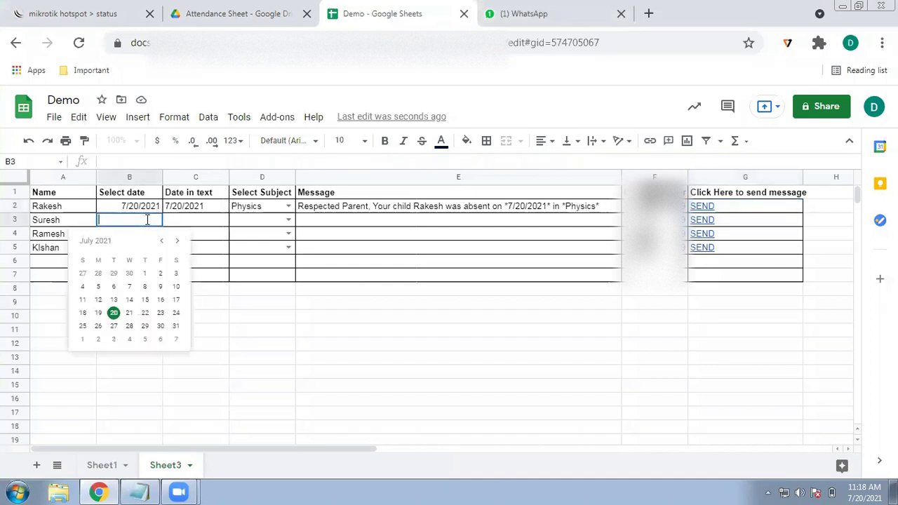
click(129, 313)
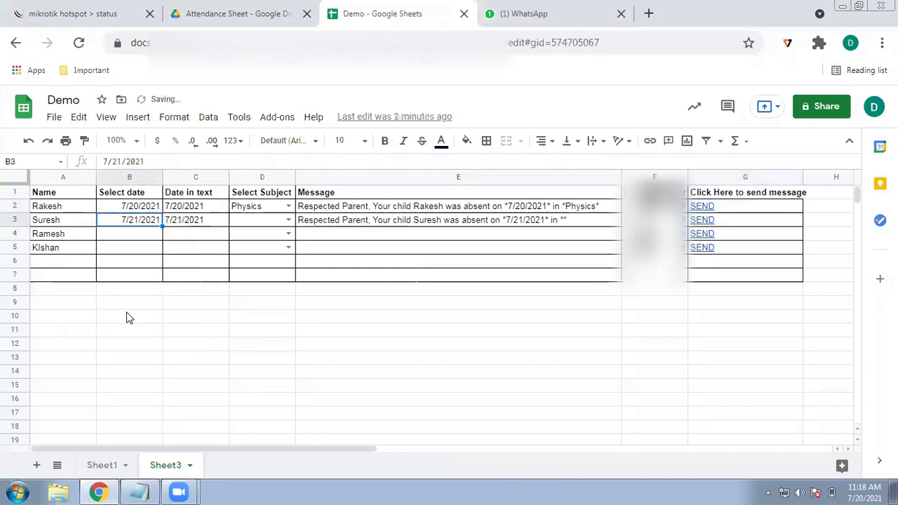
click(289, 220)
click(258, 258)
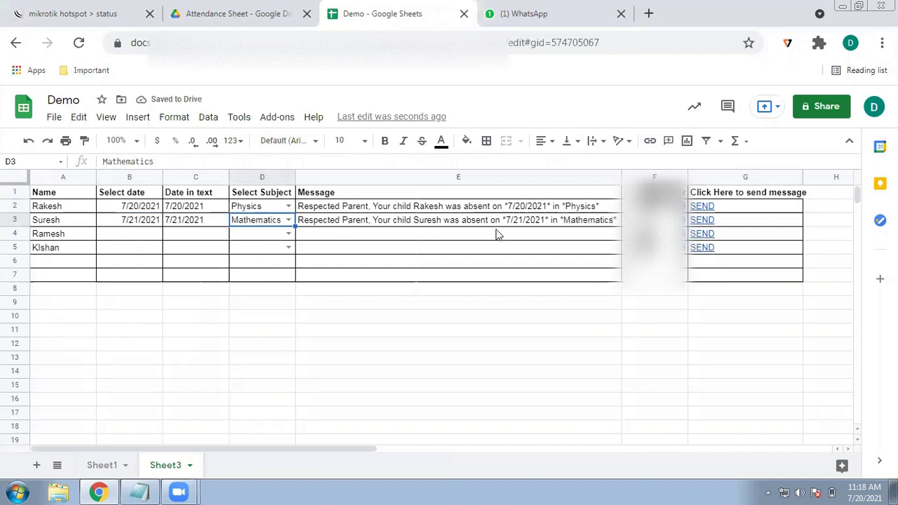
click(704, 222)
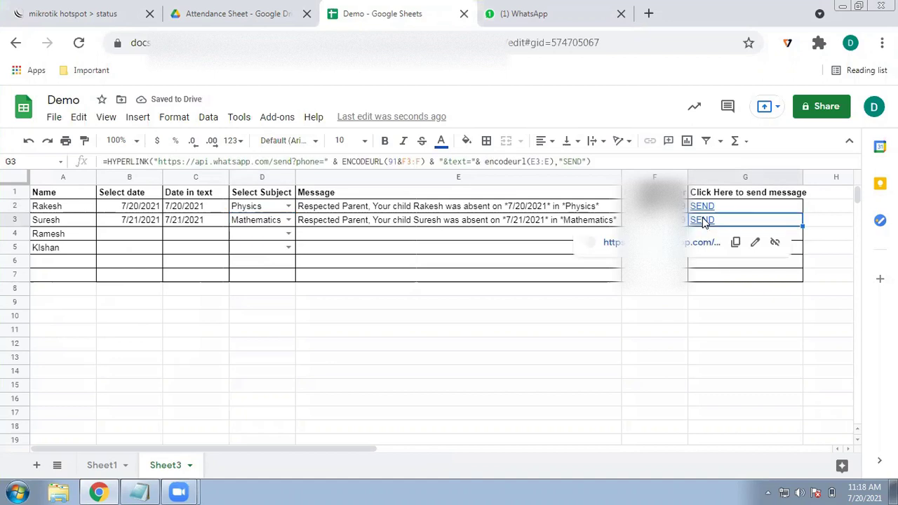
Follow G3's link in English and send the 7/21/2021 Mathematics message via WhatsApp Web
click(695, 243)
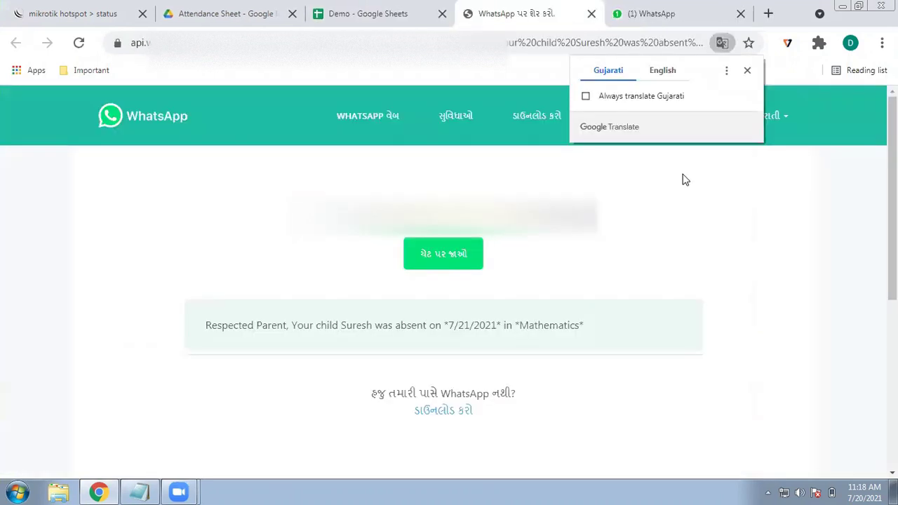
click(662, 76)
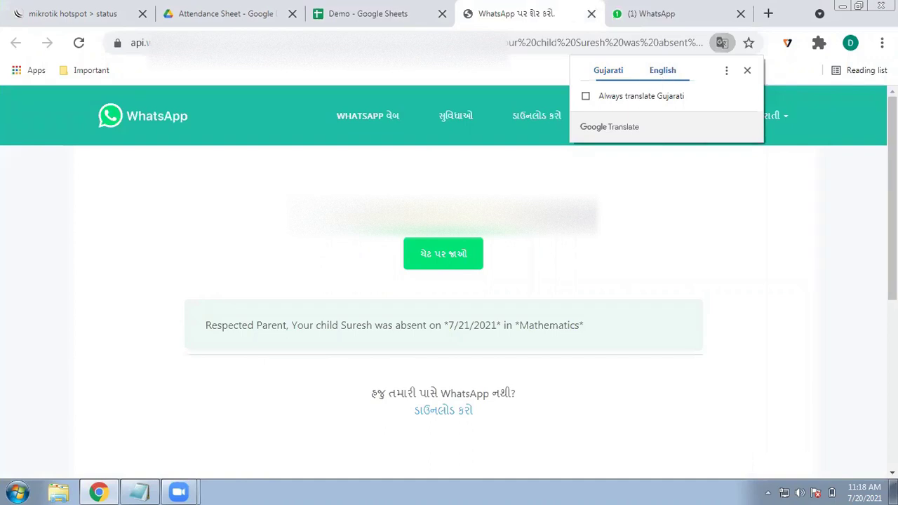
click(453, 271)
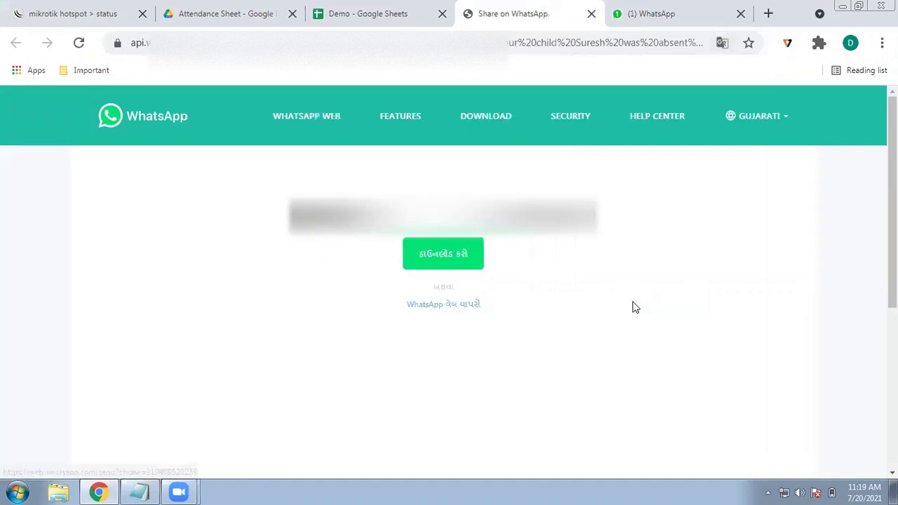
click(431, 306)
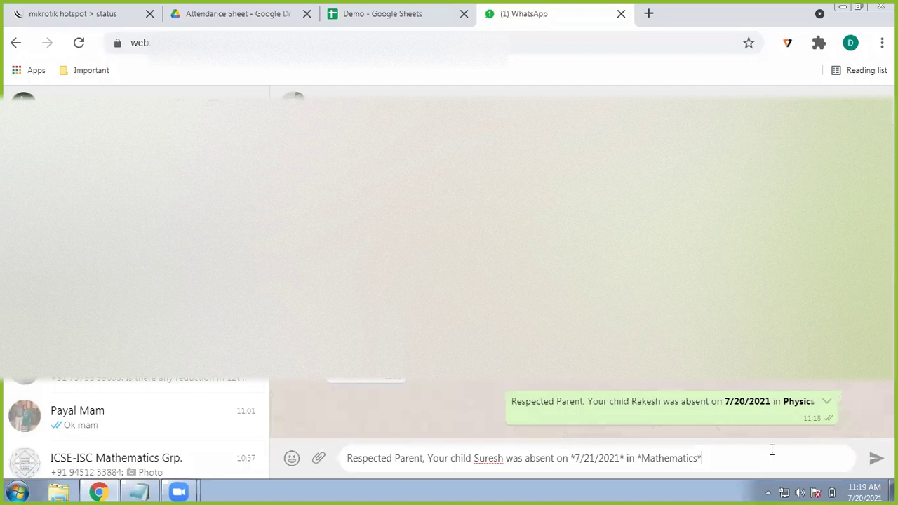
key(Return)
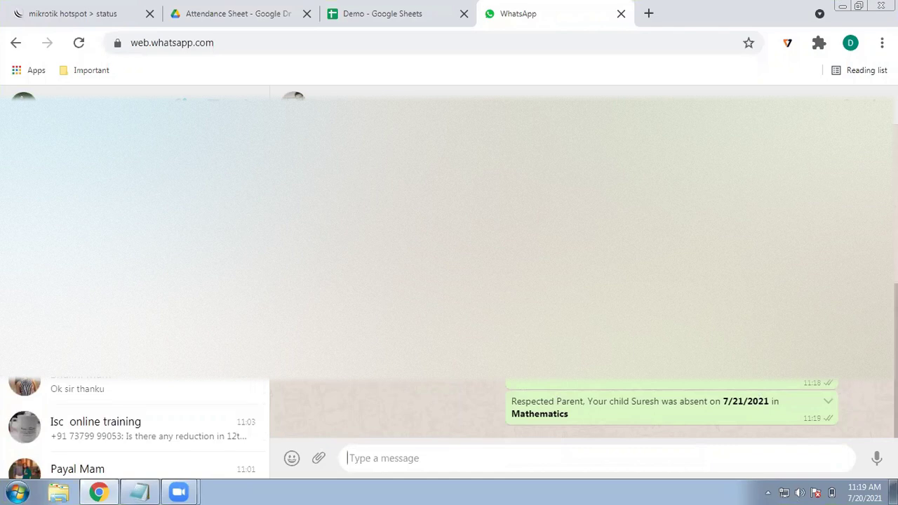
click(413, 14)
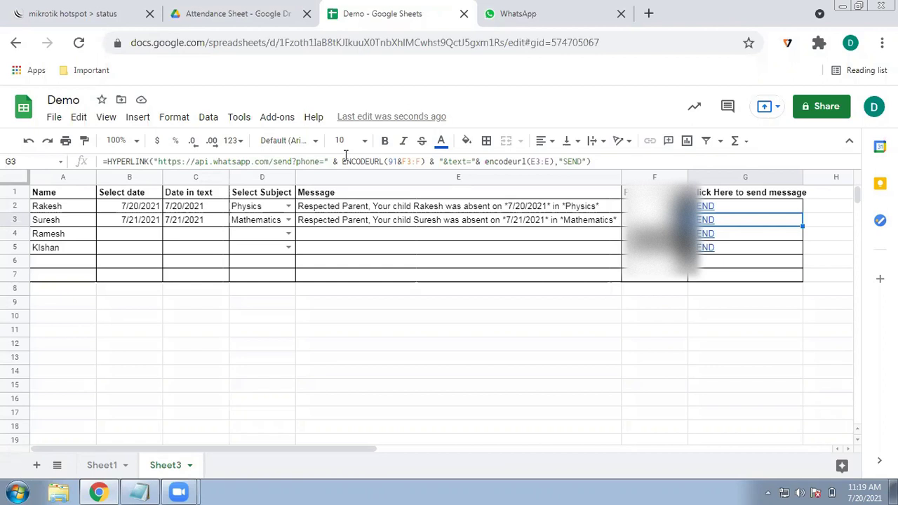
click(54, 117)
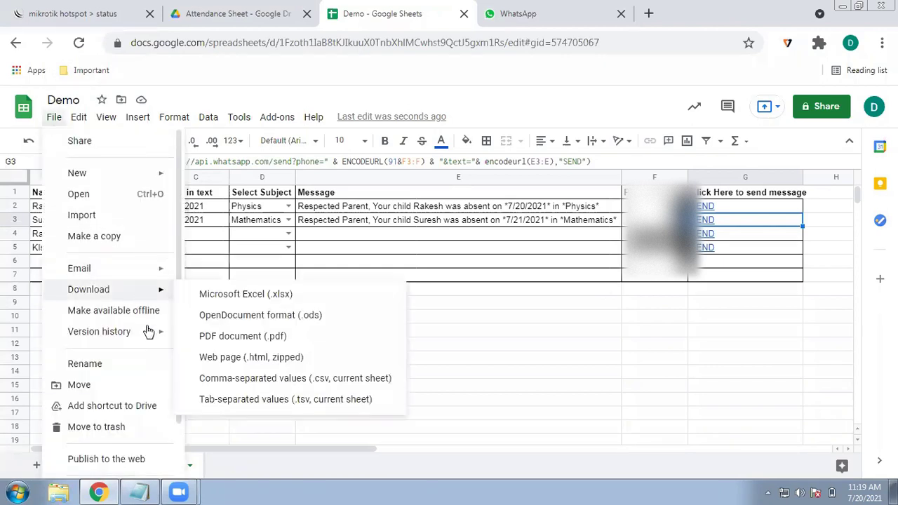
mouse_move(147, 333)
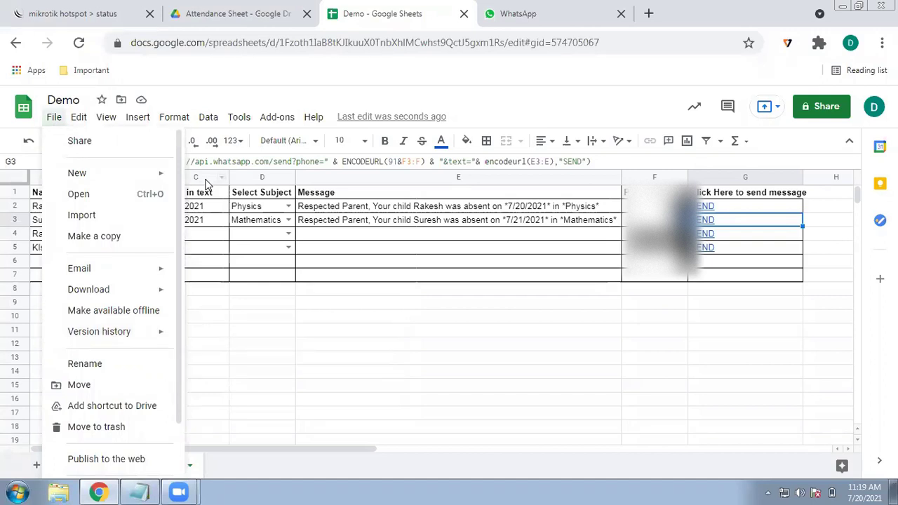
mouse_move(162, 292)
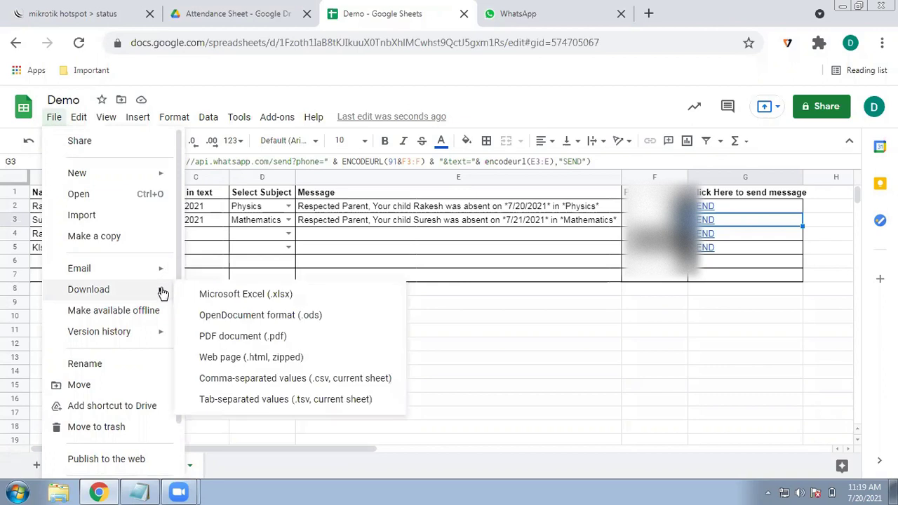
click(535, 247)
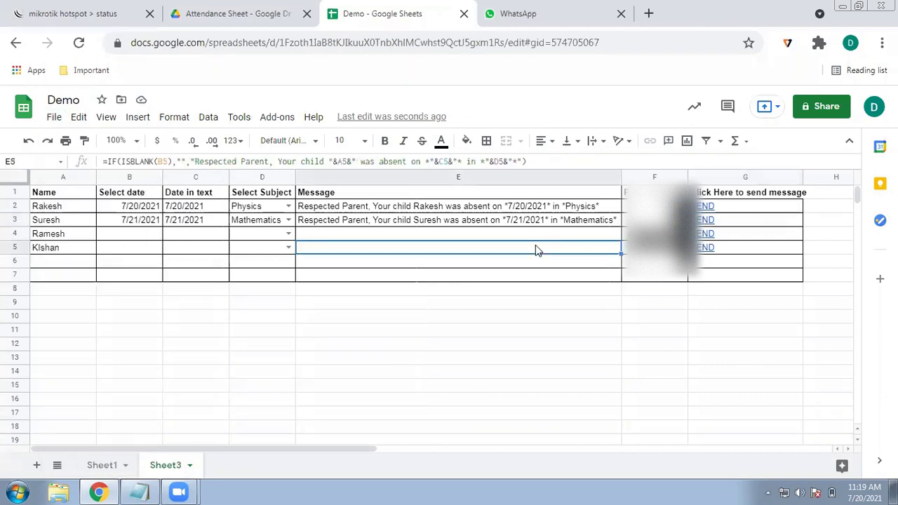